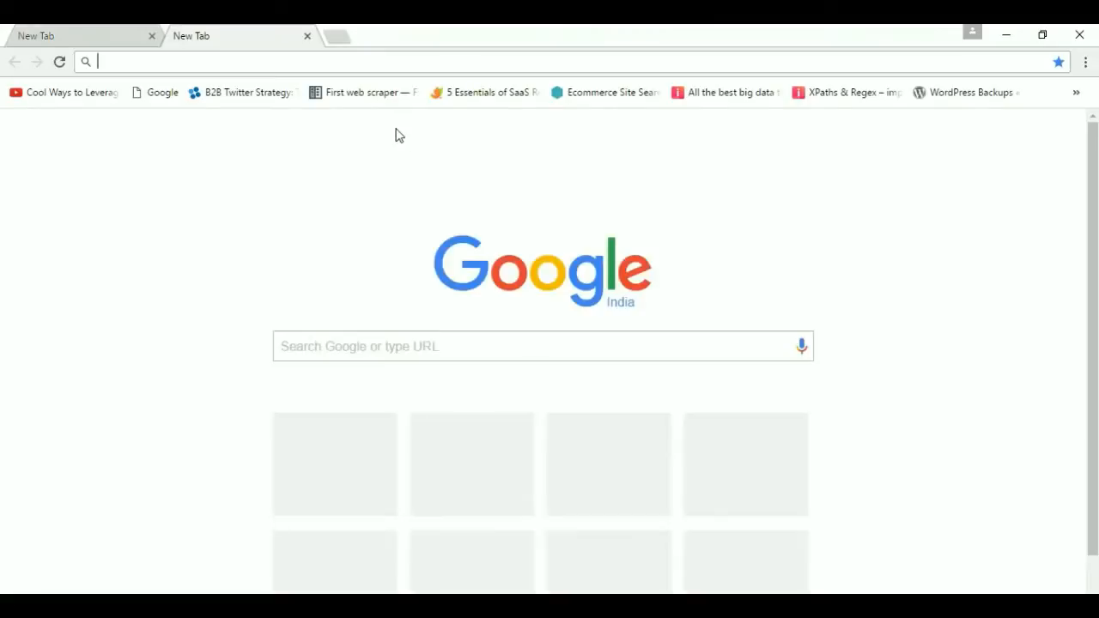
Load the Yuno | Login page at ec2-52-6-21-101.compute-1.amazonaws.com:3000 in the first tab.
click(74, 33)
click(109, 60)
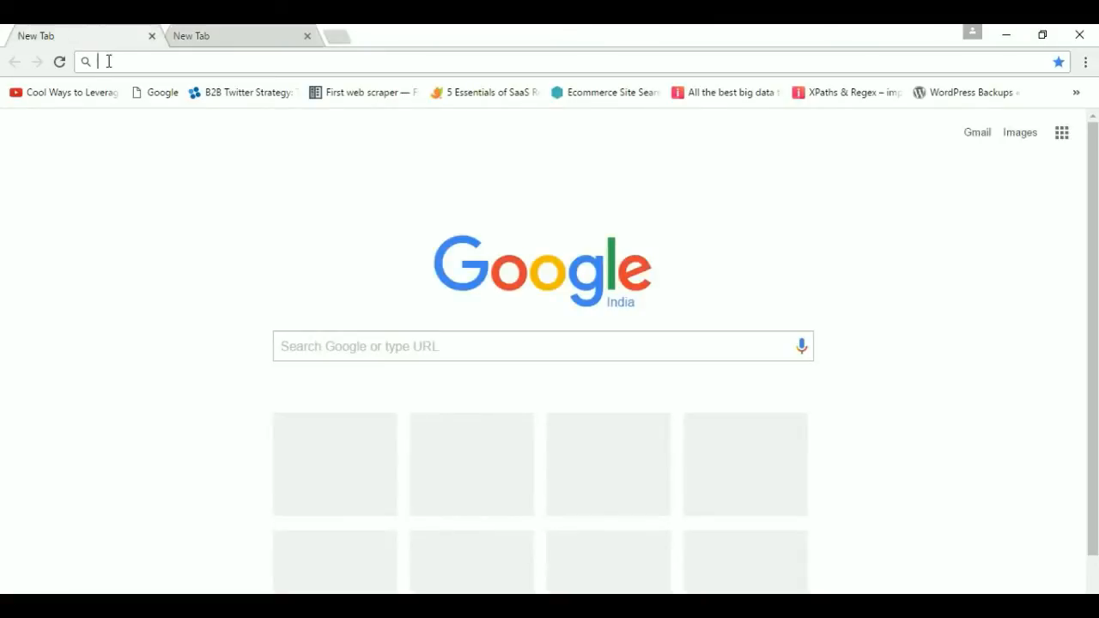
text(e)
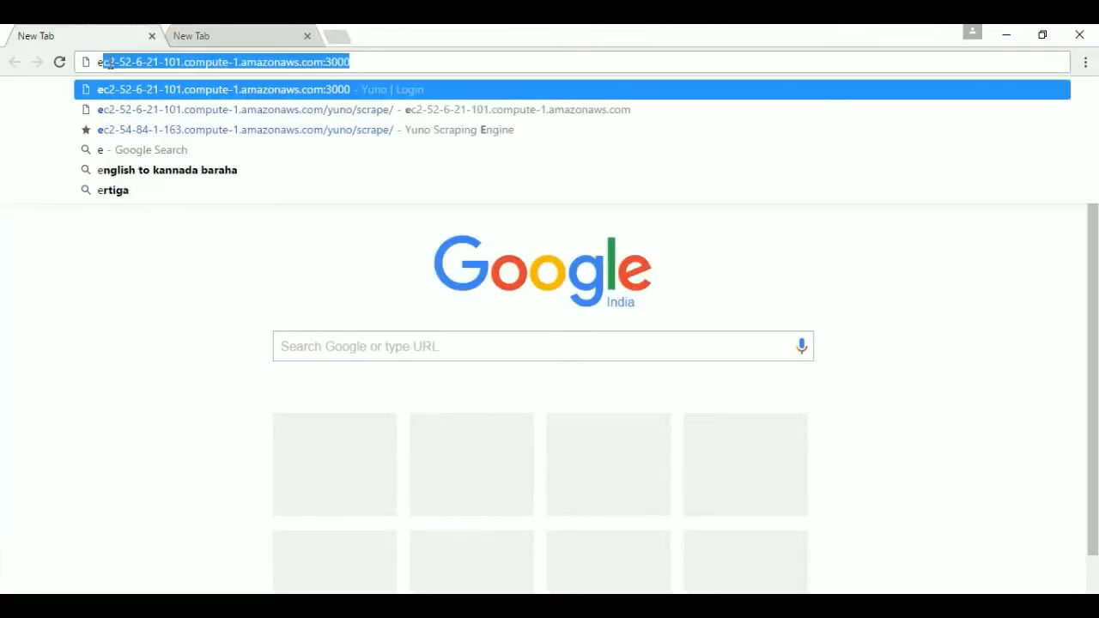
text(c)
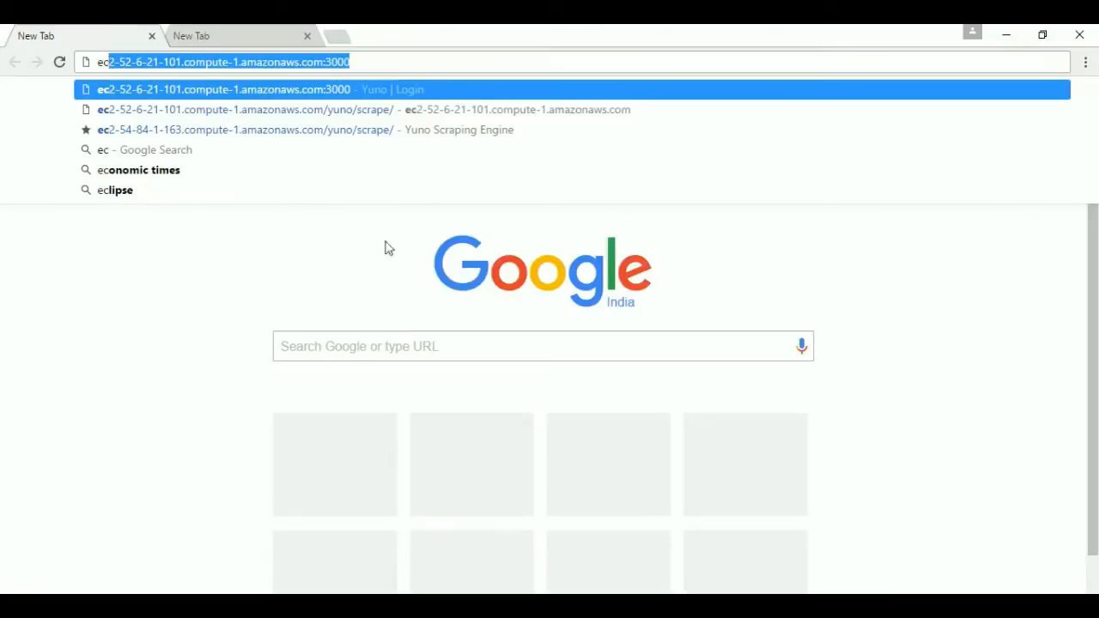
click(388, 92)
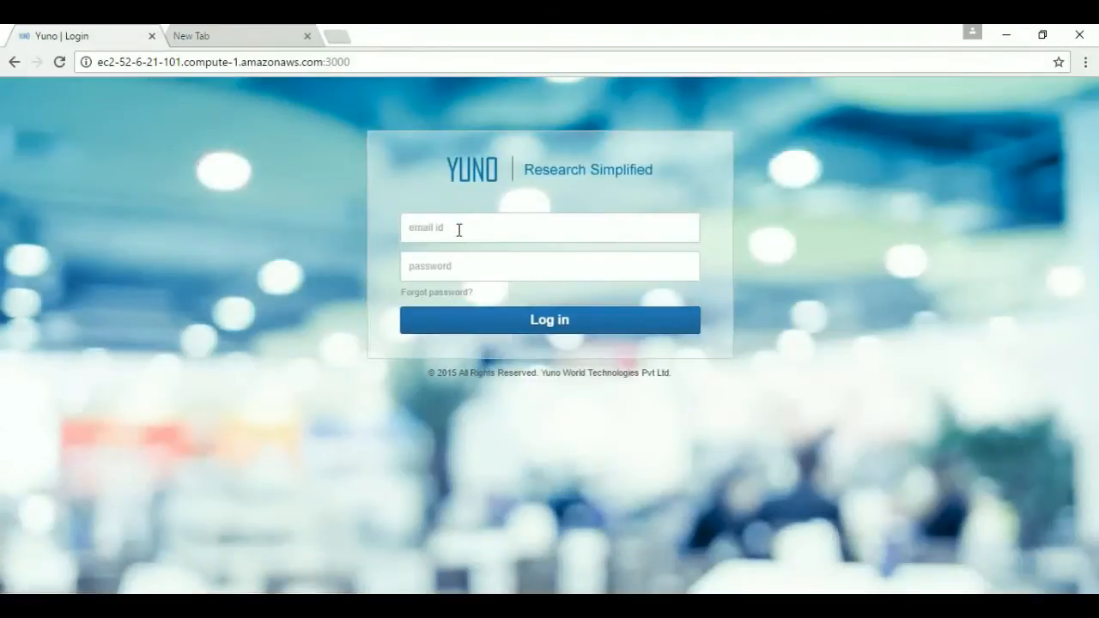
Log in to Yuno with the account's e-mail address and password.
click(459, 229)
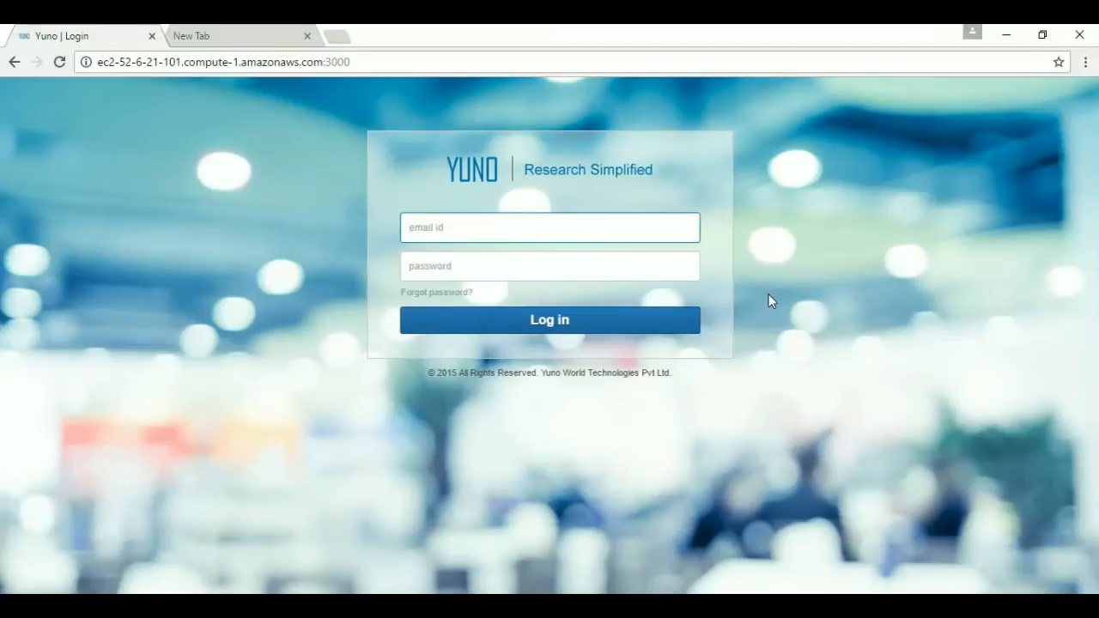
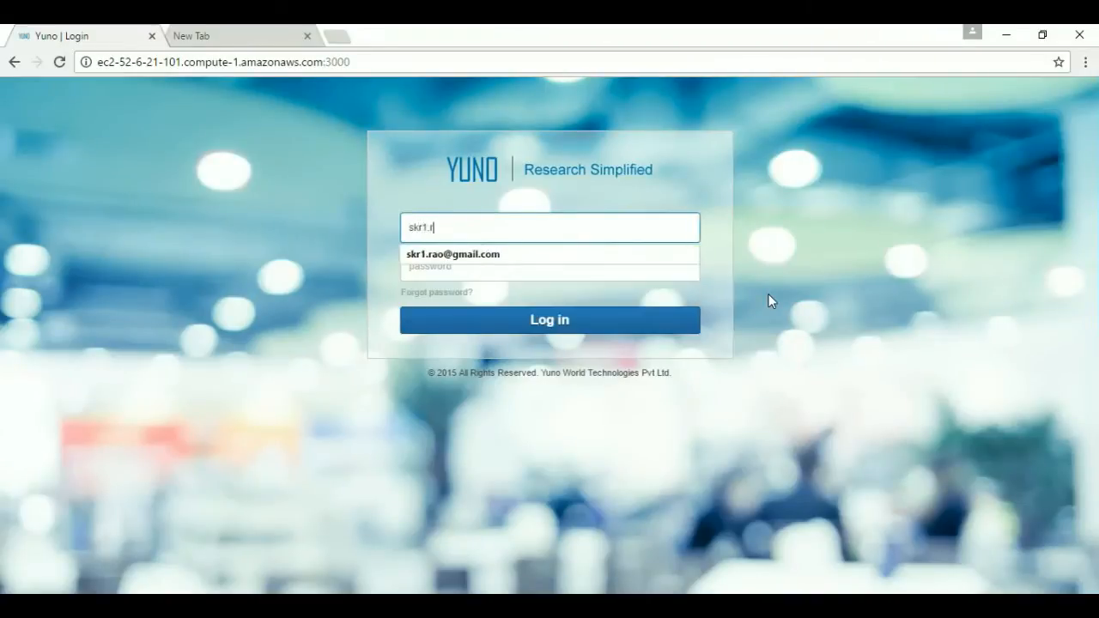
key(Tab)
text(•••••••)
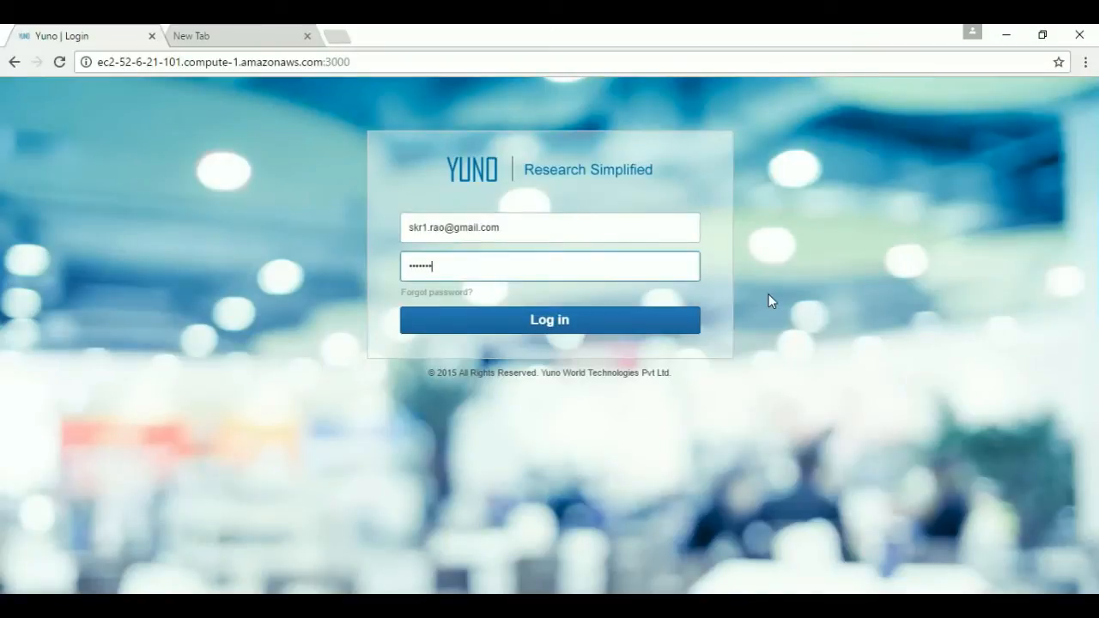
key(Return)
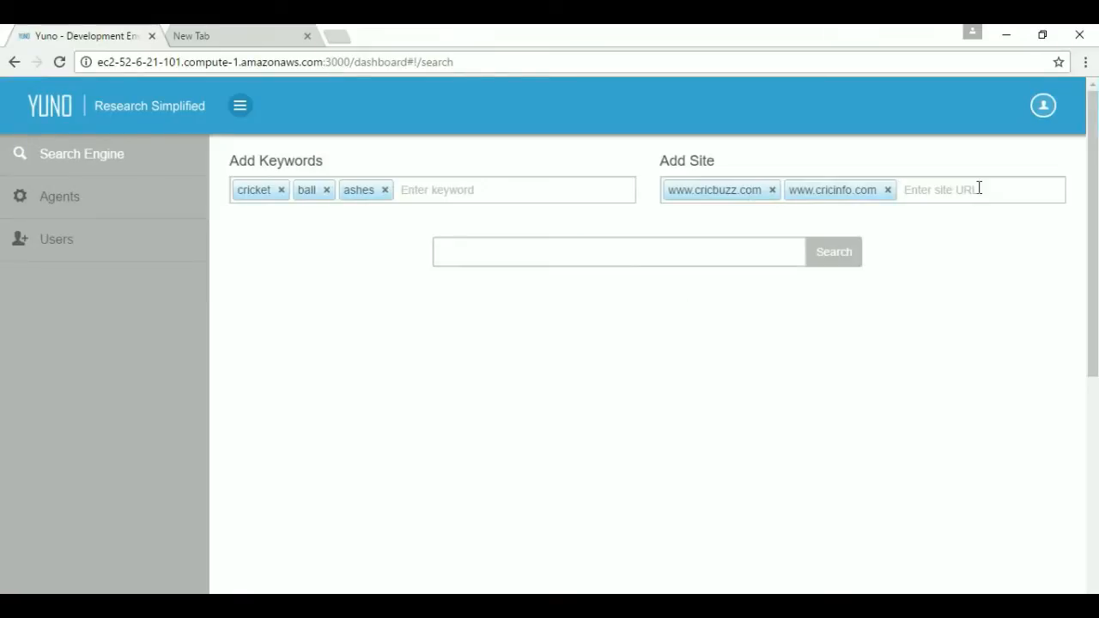
click(888, 191)
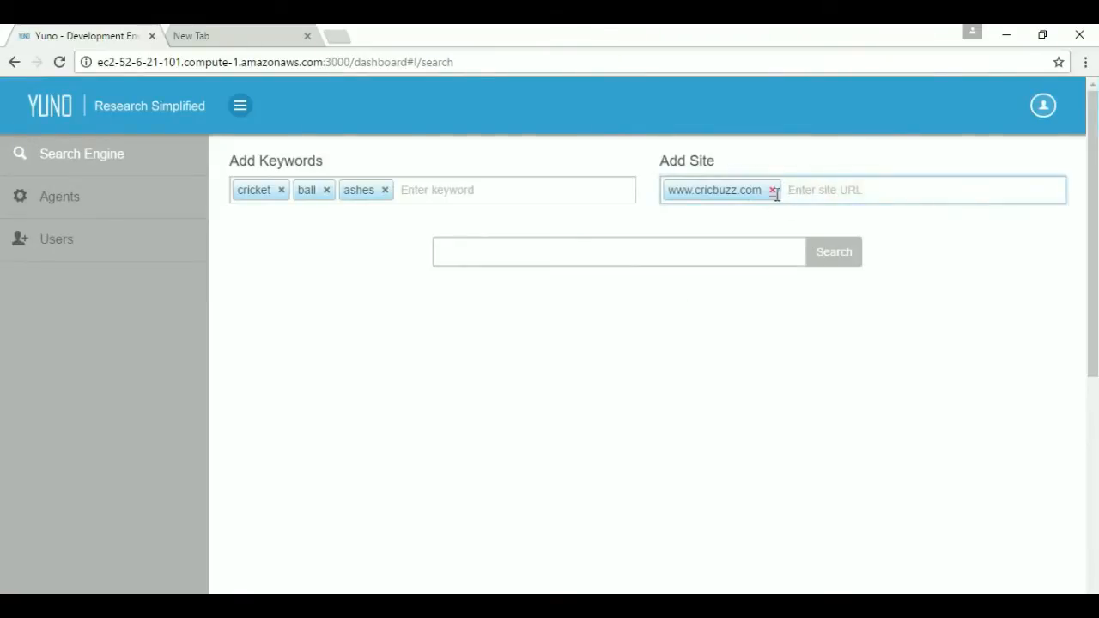
click(773, 190)
click(385, 189)
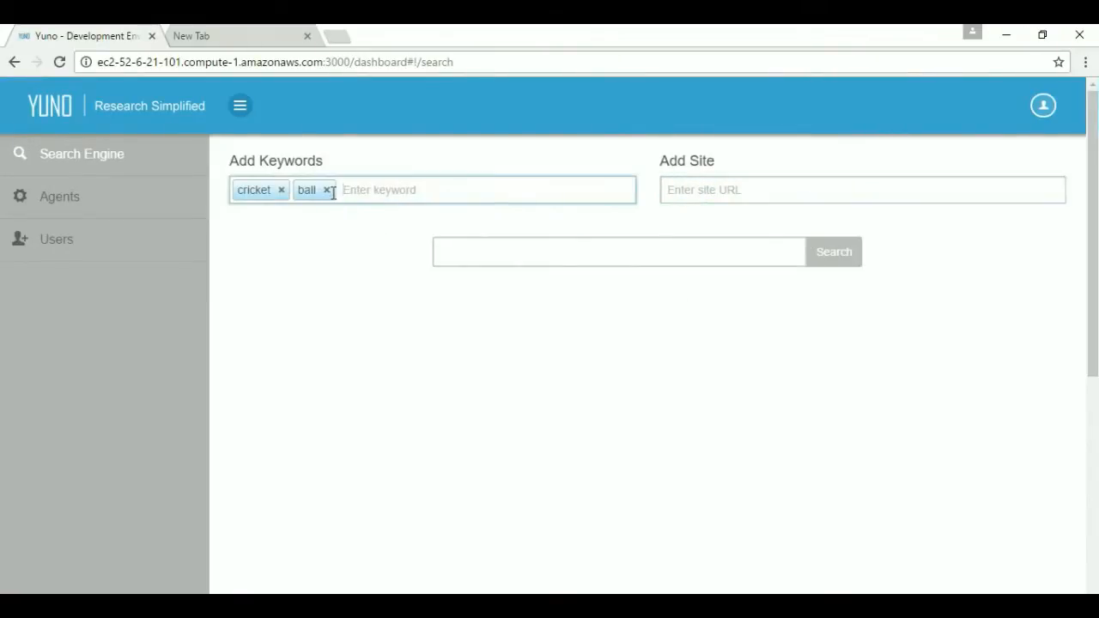
click(328, 191)
click(281, 191)
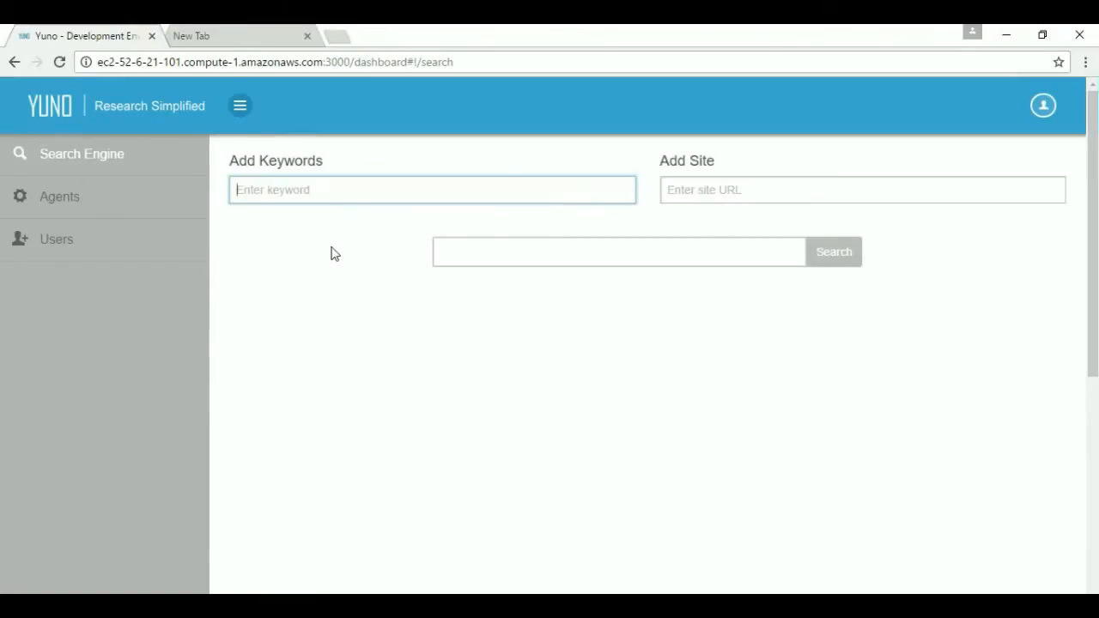
Add 'cricket' and 'batsman' as keywords, correcting the 'batsmam' typo.
text(cricket)
key(Return)
text(batsmam)
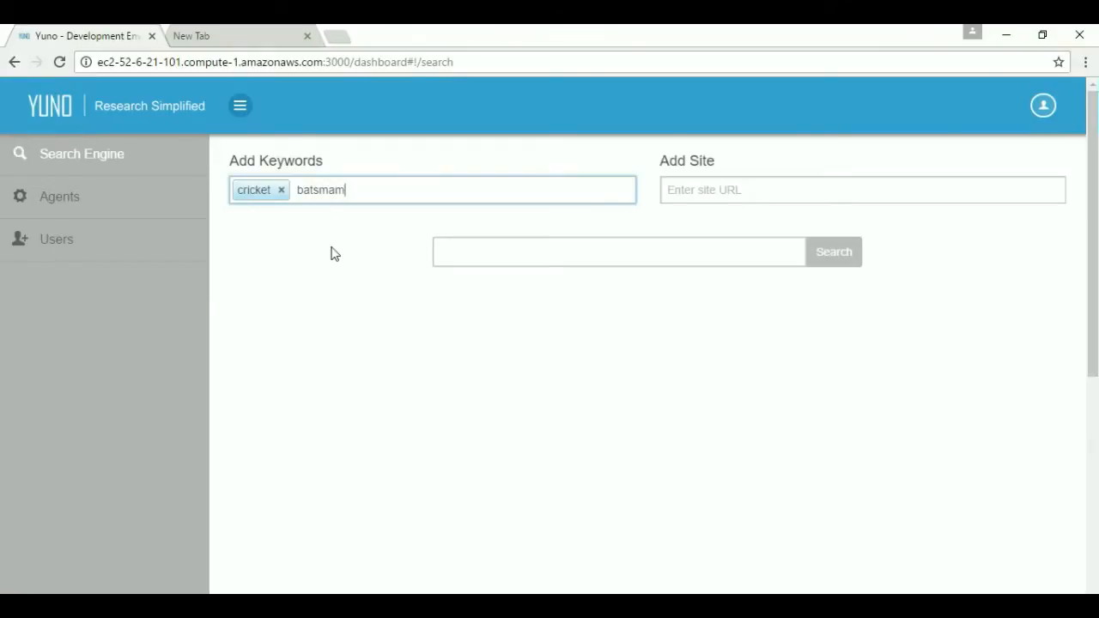
key(BackSpace)
text(n)
key(Return)
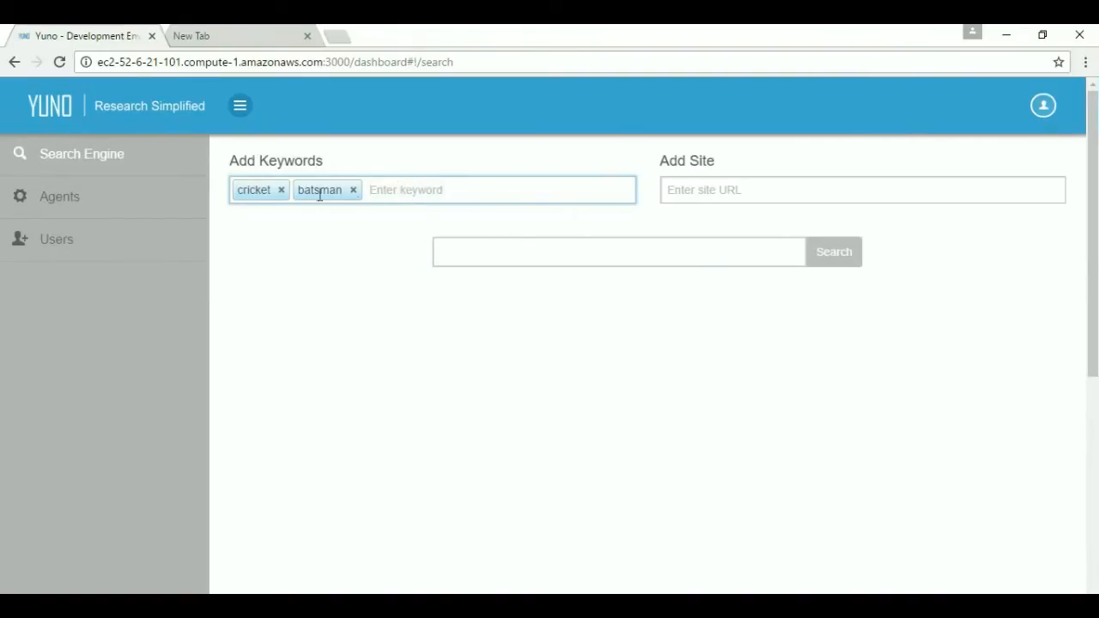
click(700, 192)
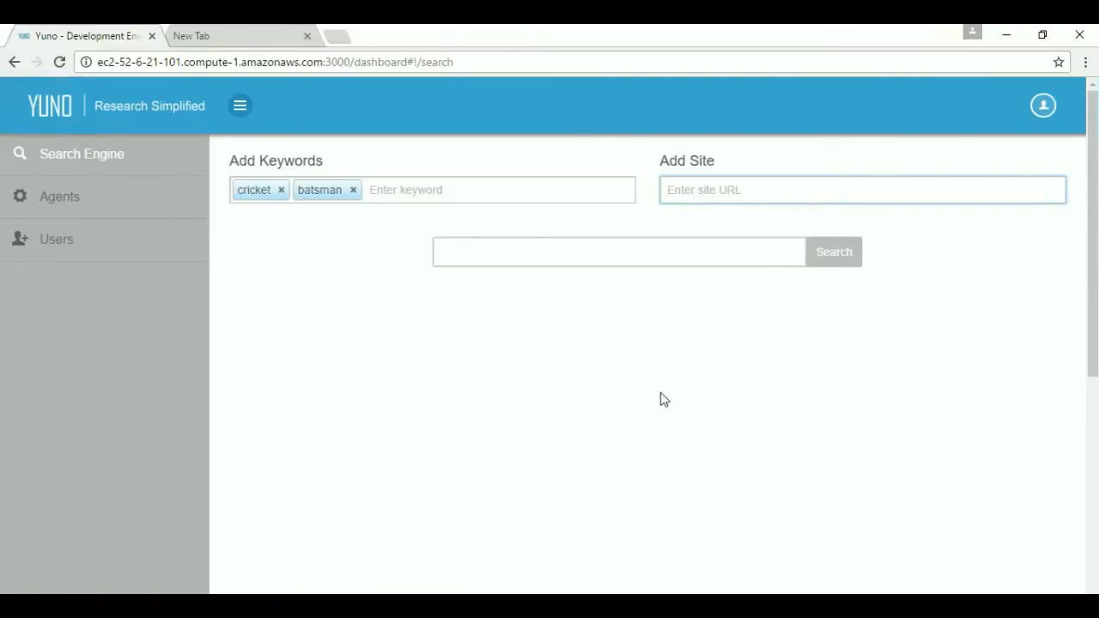
text(www.cricbuzz.com)
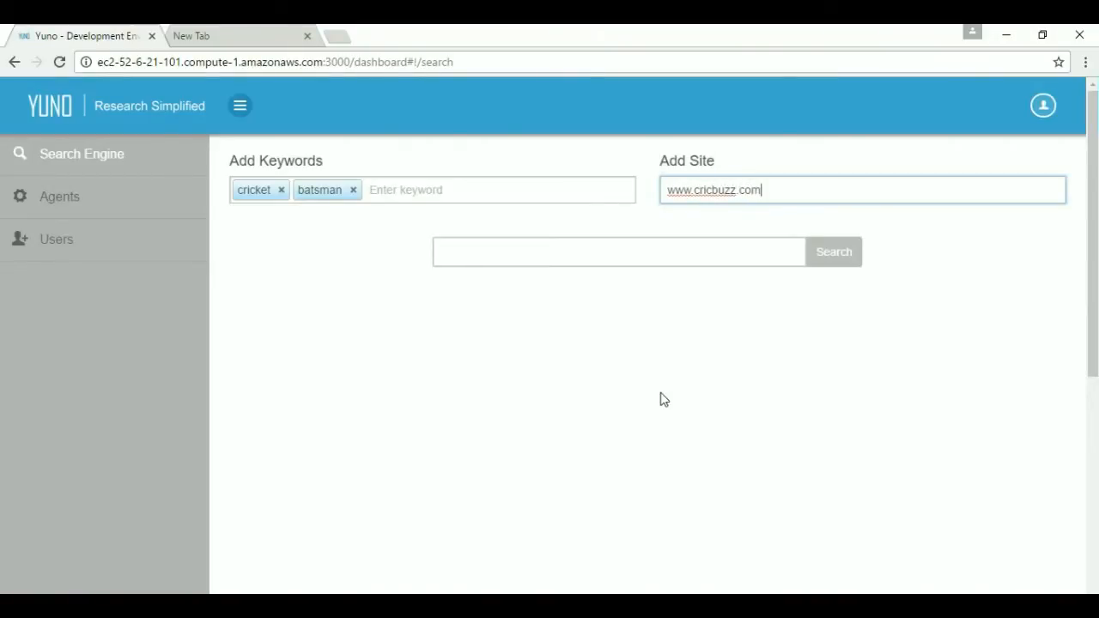
key(Return)
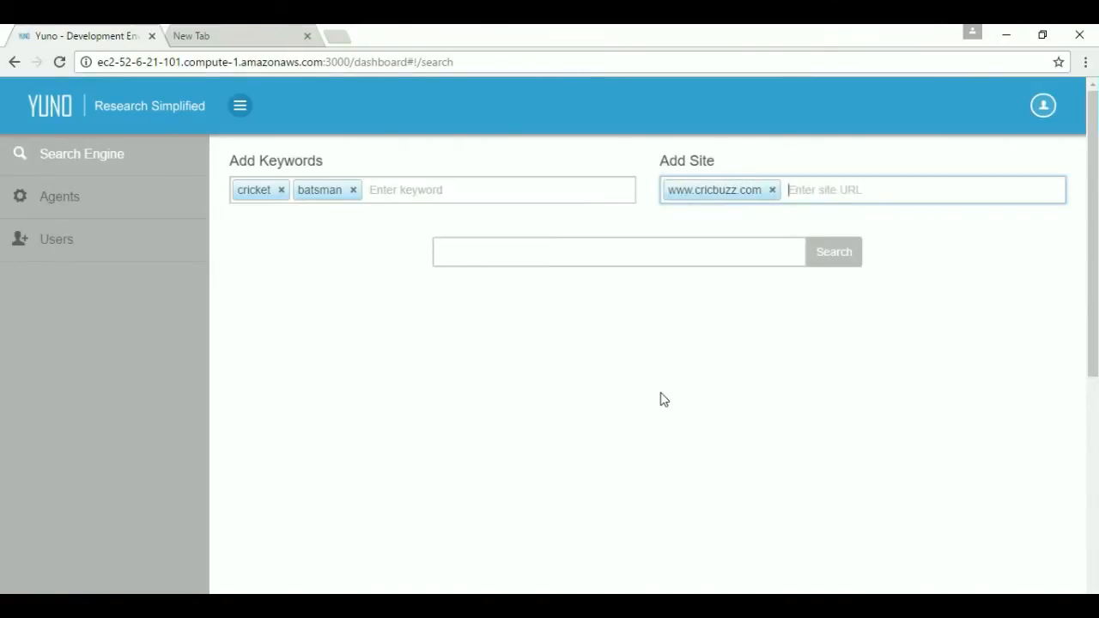
text(www.cricinfo.,c)
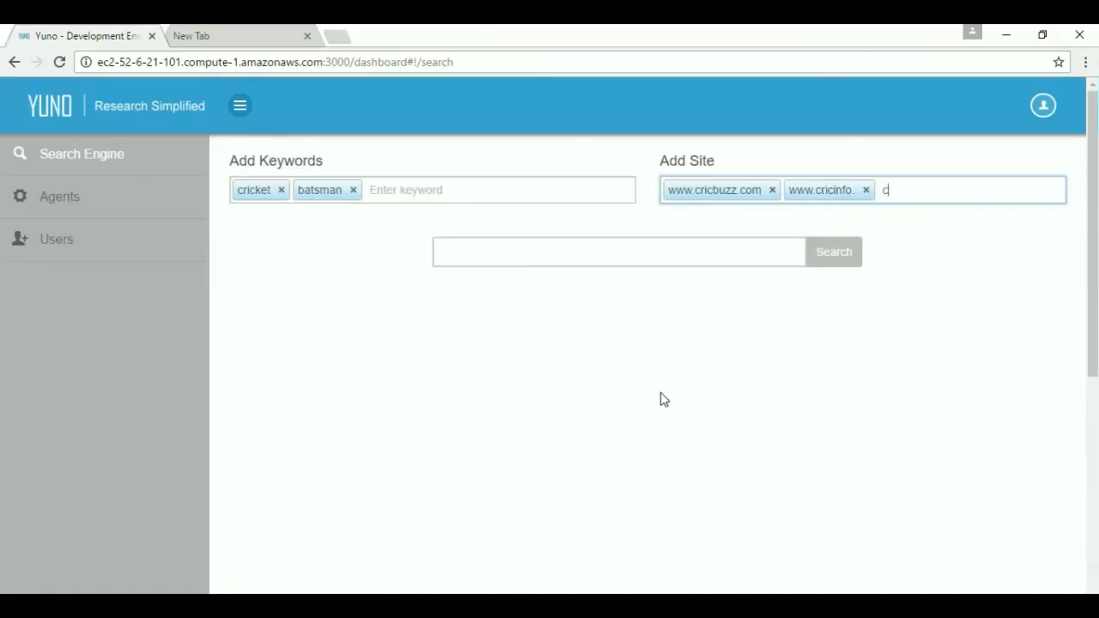
key(BackSpace)
key(BackSpace)
key(BackSpace)
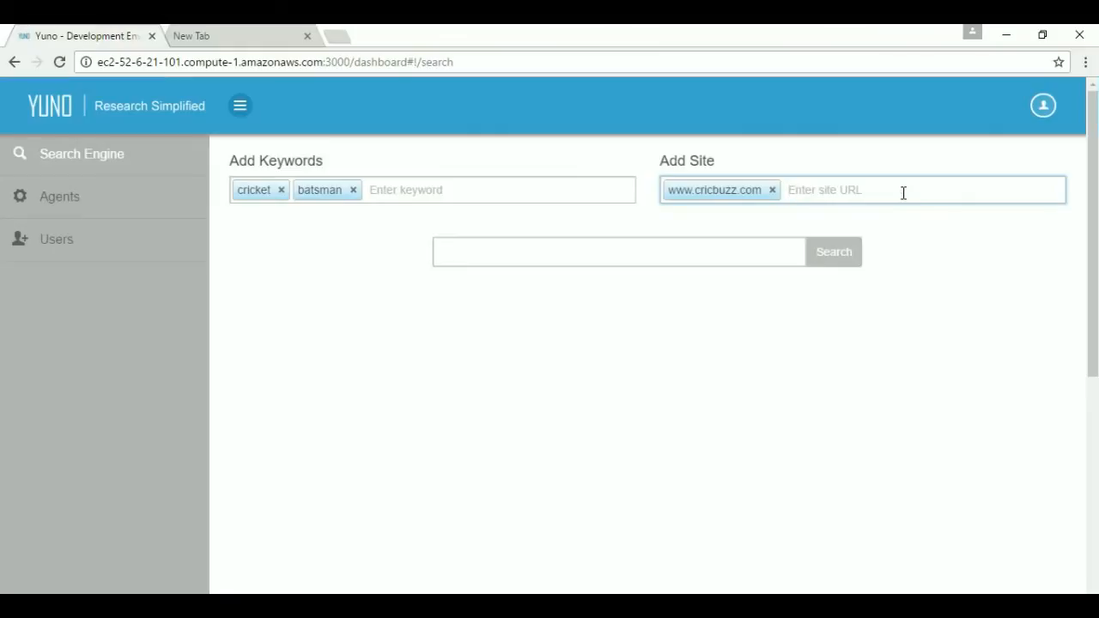
text(www.cricinfo.com)
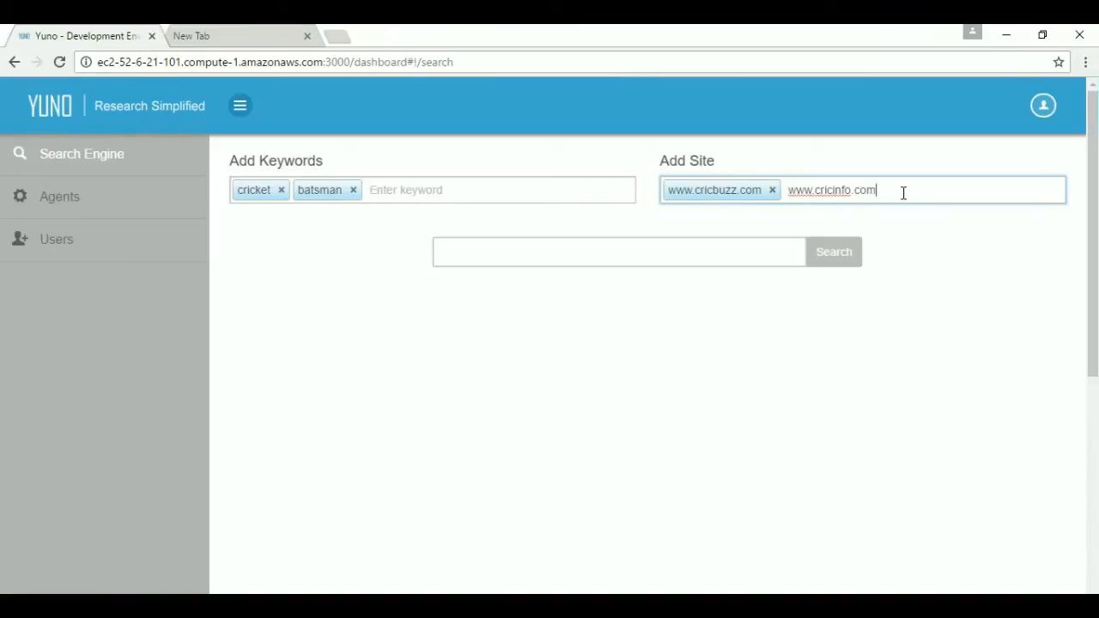
key(Return)
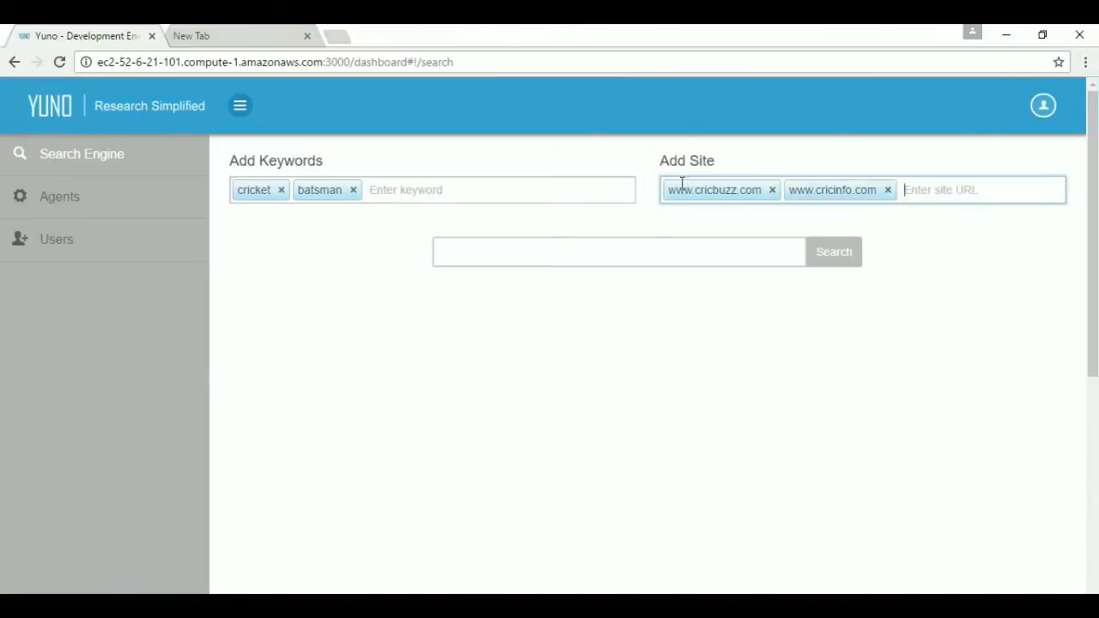
click(618, 251)
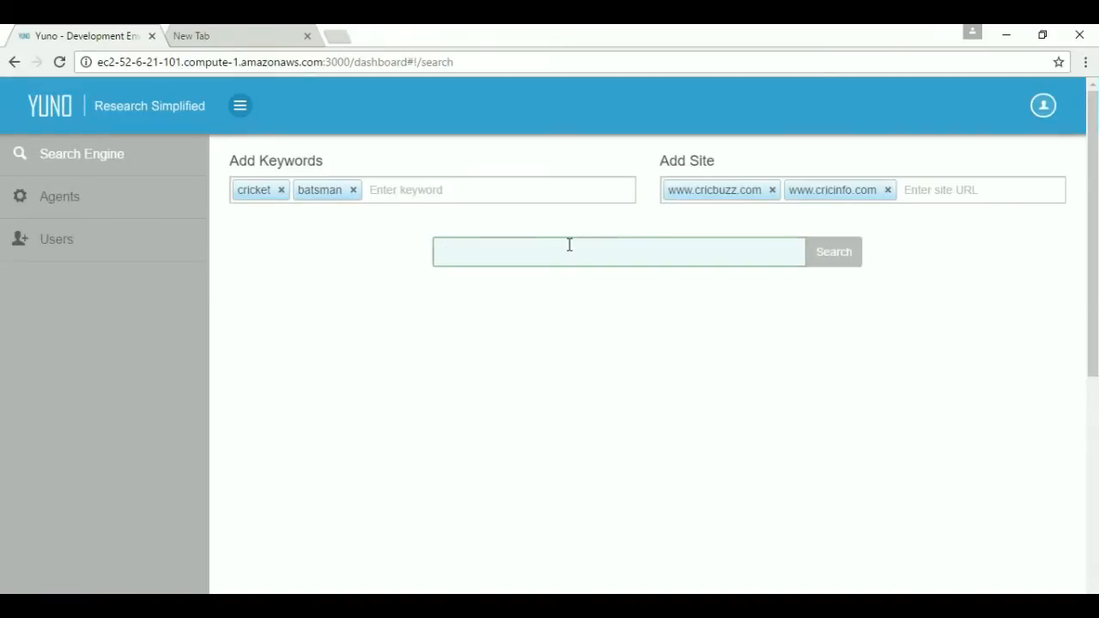
text(james anderson)
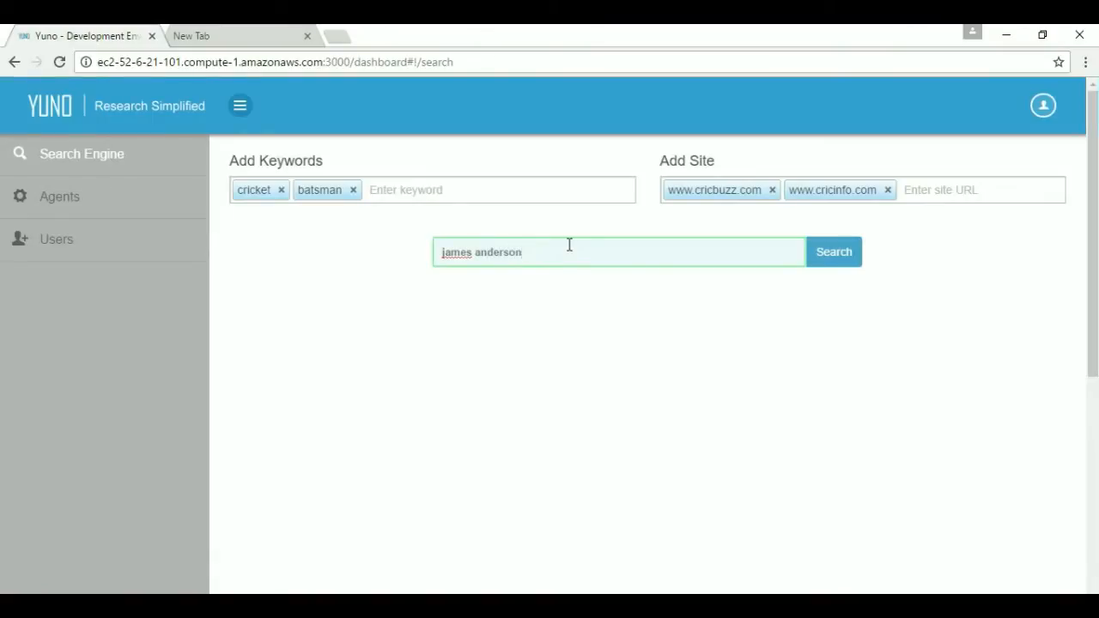
click(829, 263)
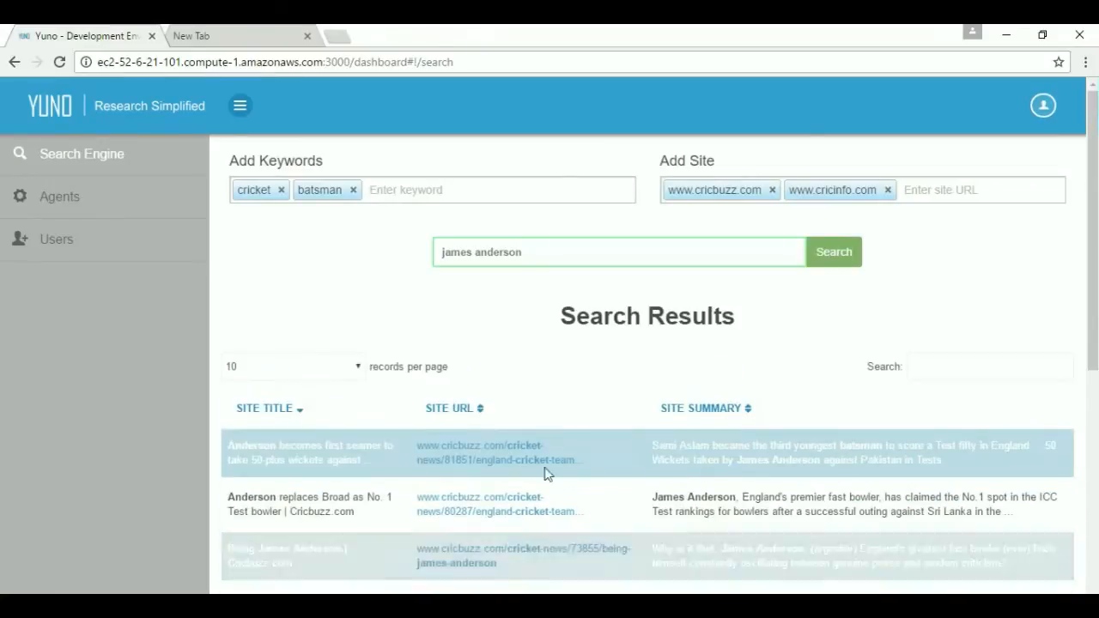
scroll(567, 429, down, 2)
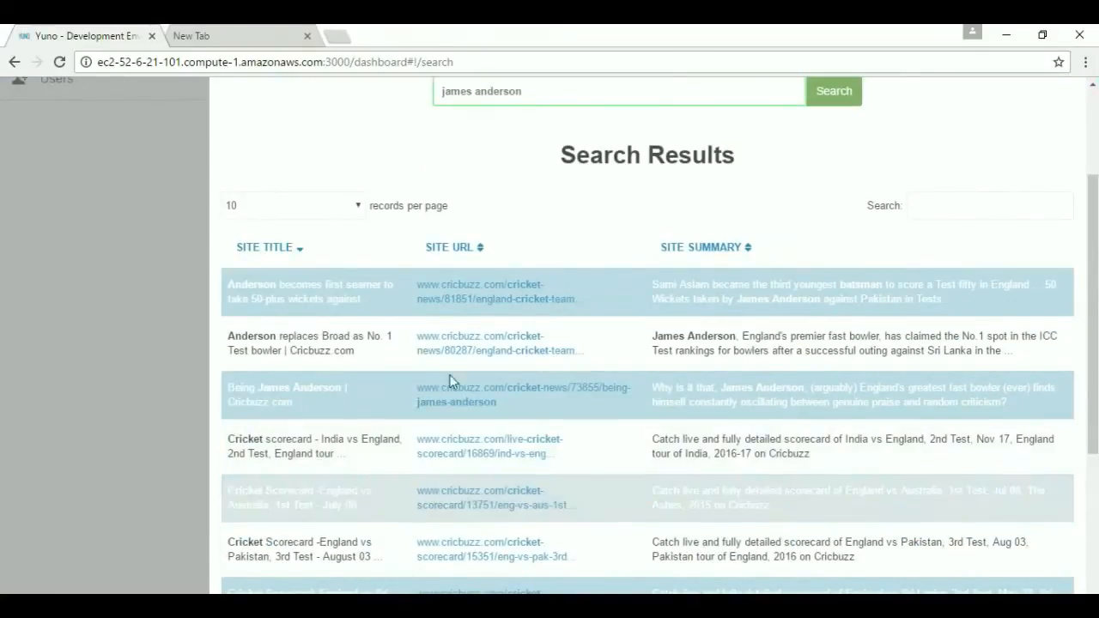
scroll(608, 518, up, 2)
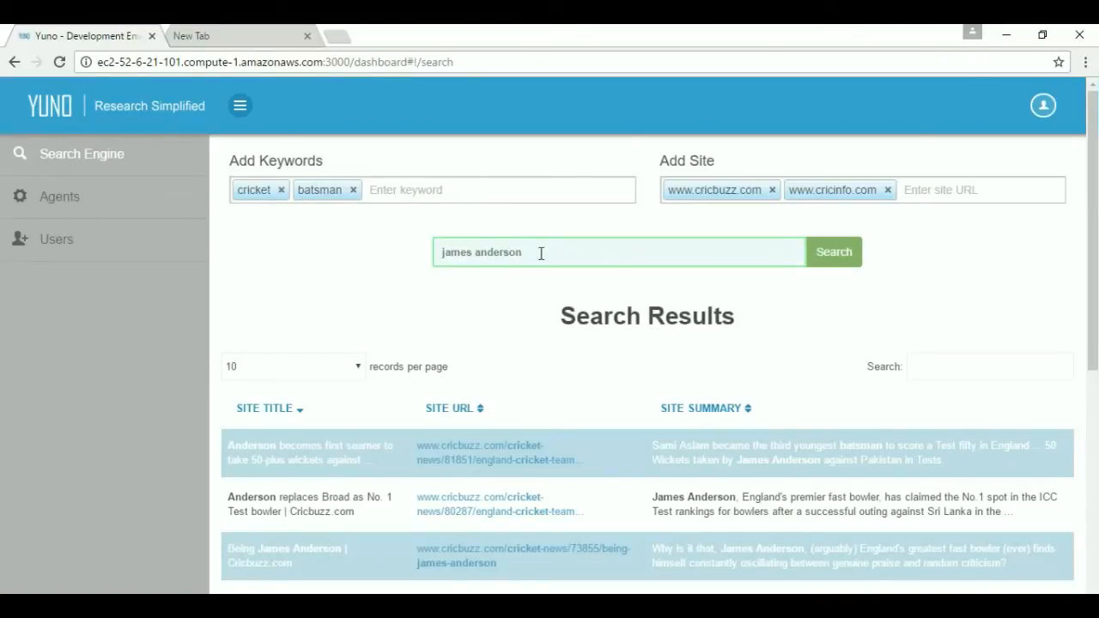
click(59, 206)
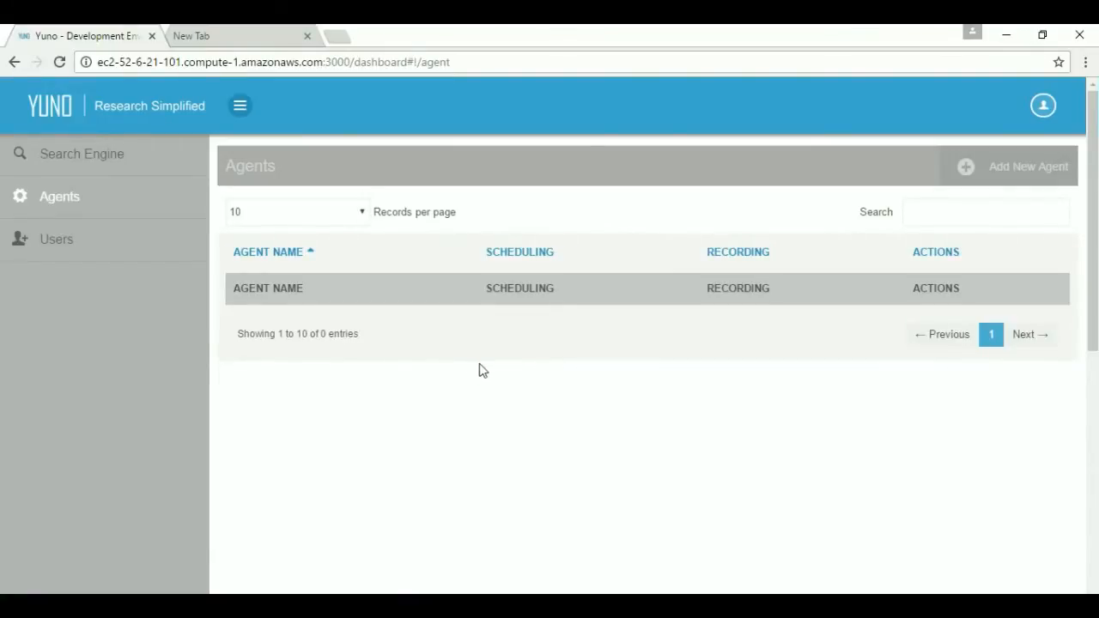
Create a new agent named 'India news' and switch its recording ON.
click(1005, 166)
click(434, 184)
text(g)
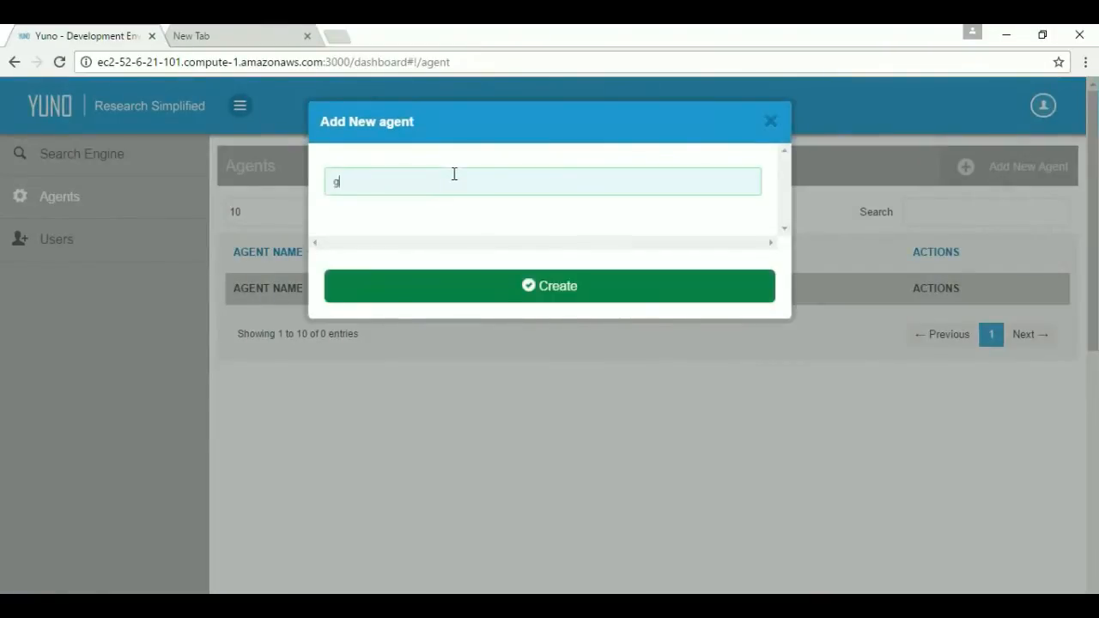
key(BackSpace)
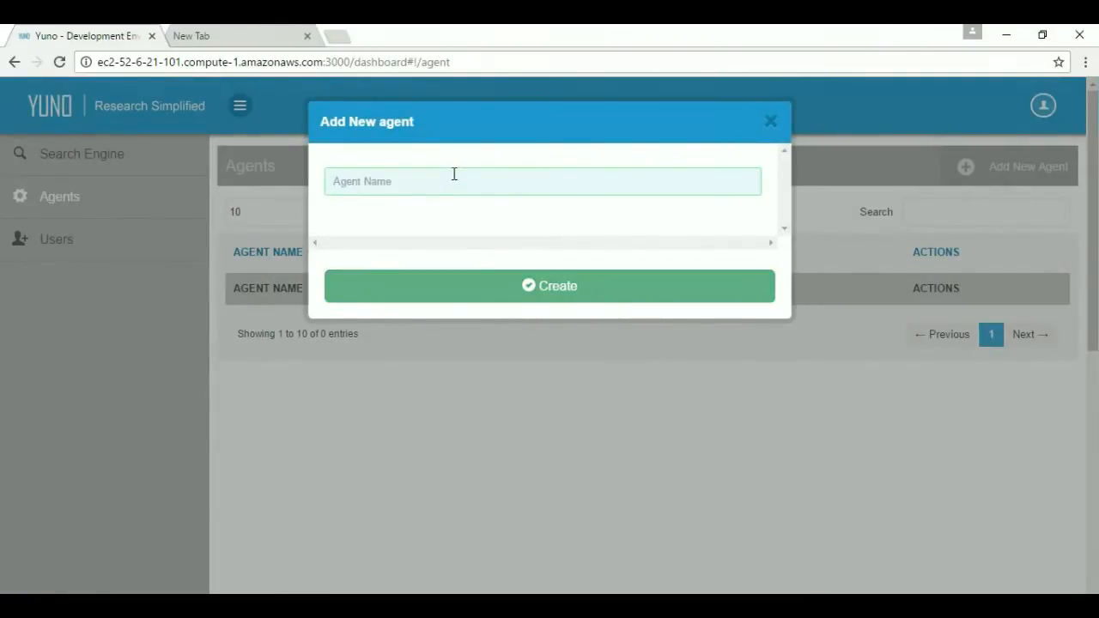
text(l)
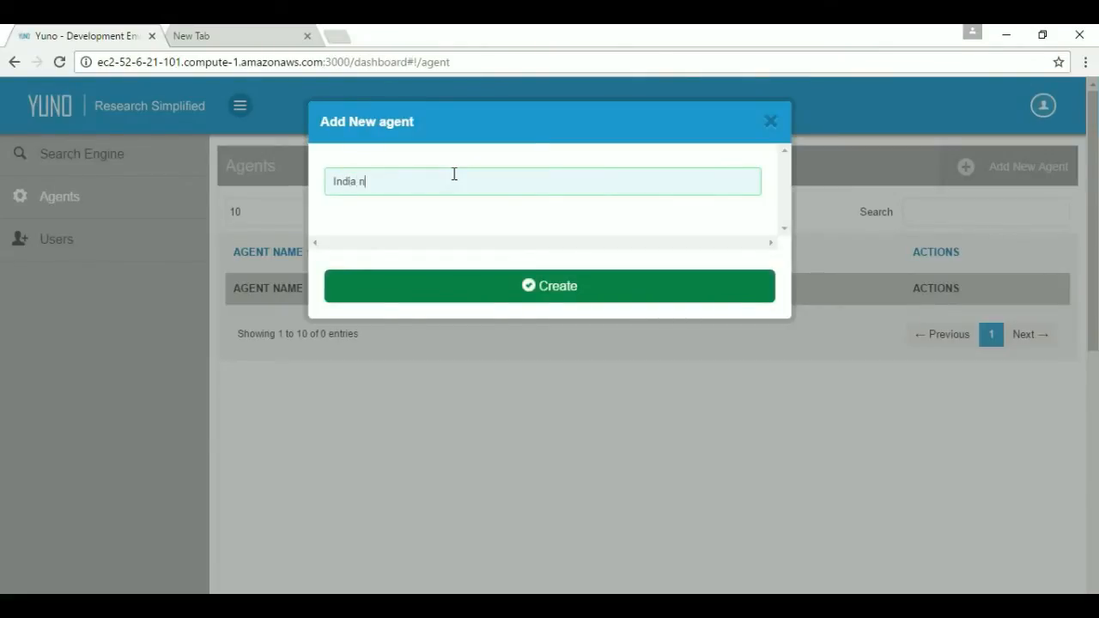
click(526, 289)
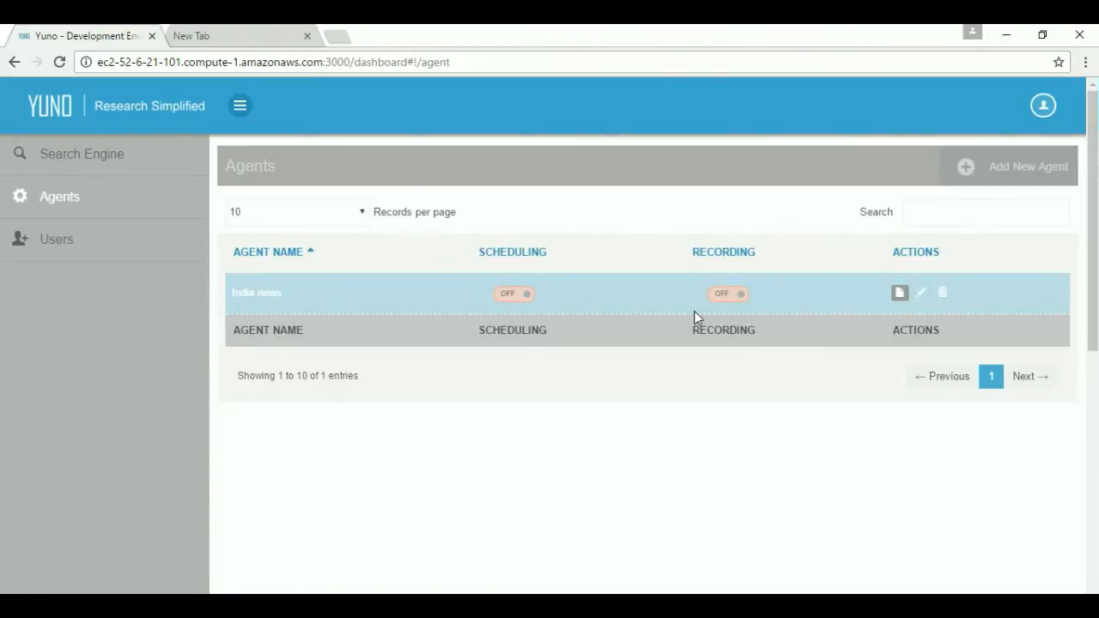
click(719, 300)
Open the live Pune jeweller story from rediff.com News, keeping an extra blank tab beside it.
click(232, 31)
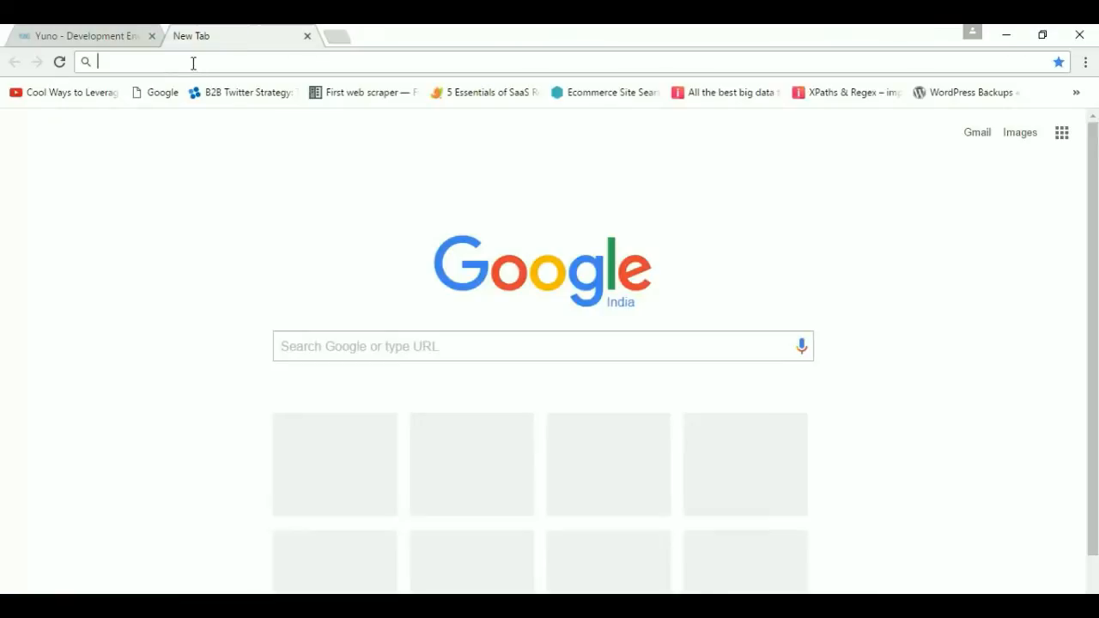
text(rediff.com)
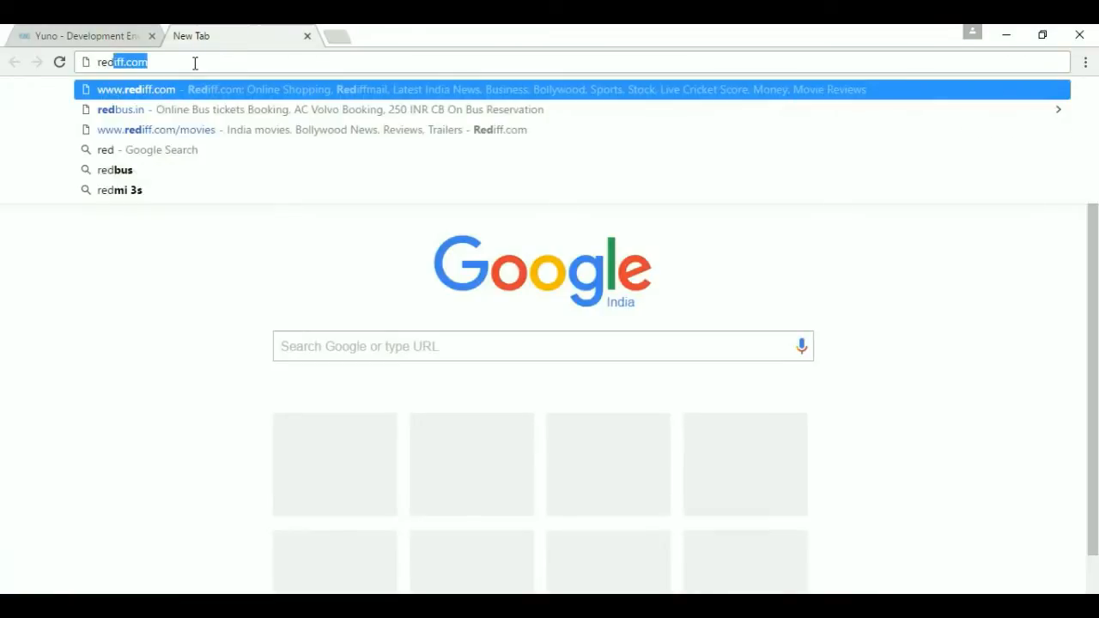
click(181, 97)
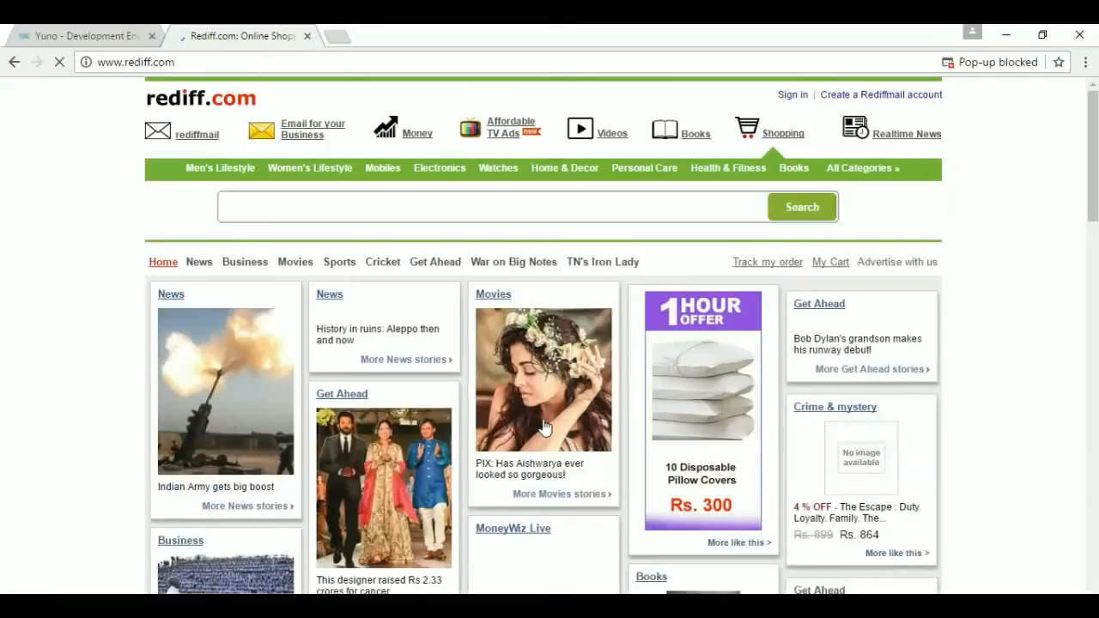
click(171, 296)
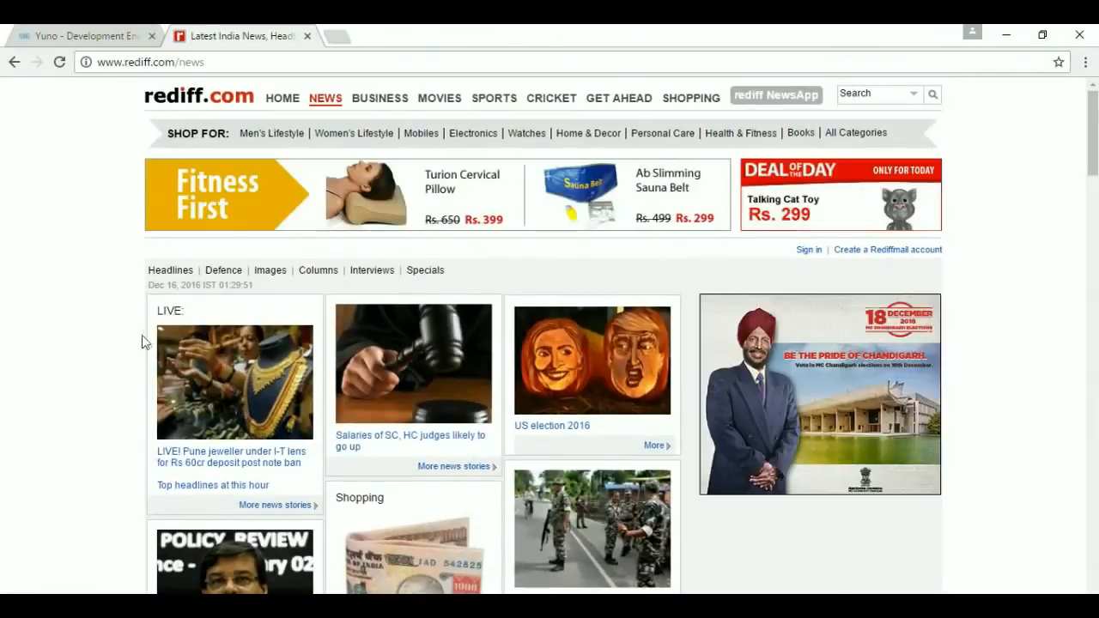
click(226, 384)
scroll(26, 329, down, 2)
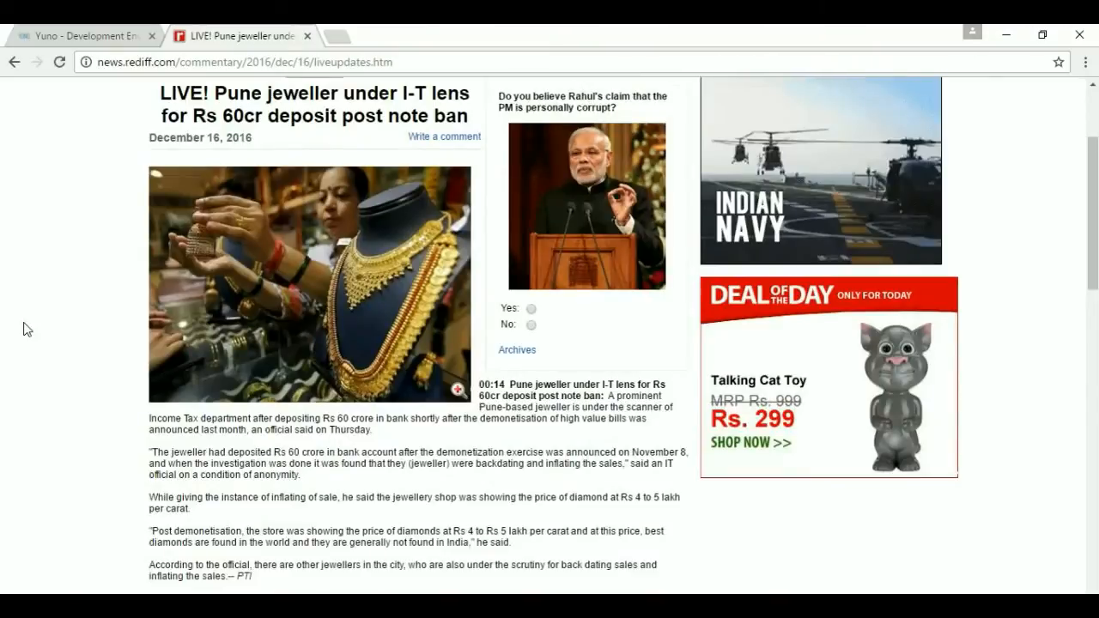
scroll(26, 329, down, 1)
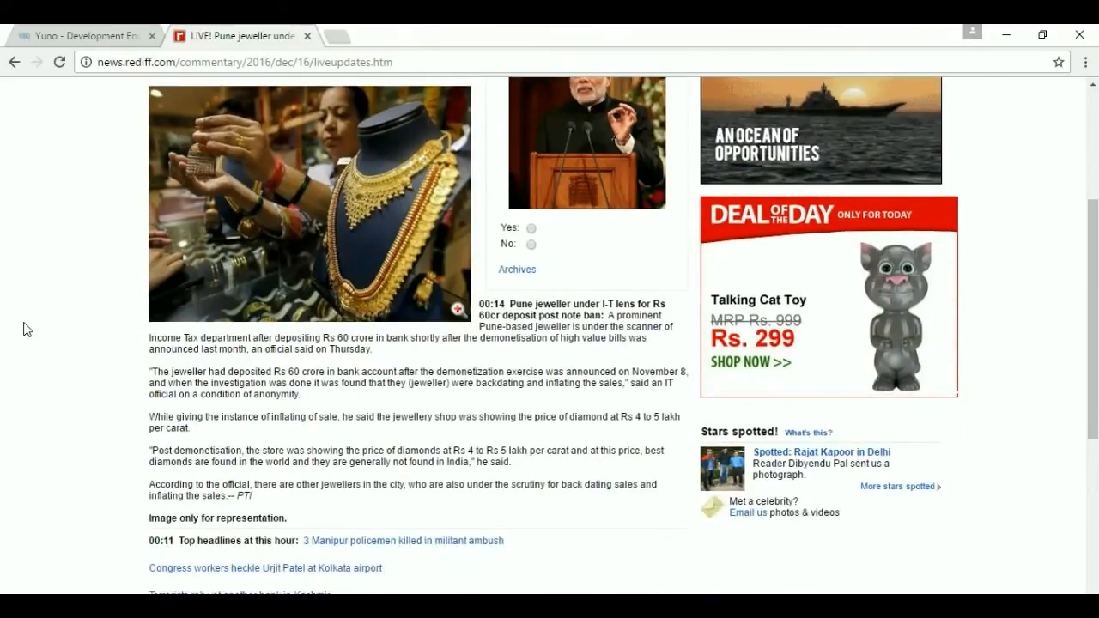
scroll(26, 329, up, 1)
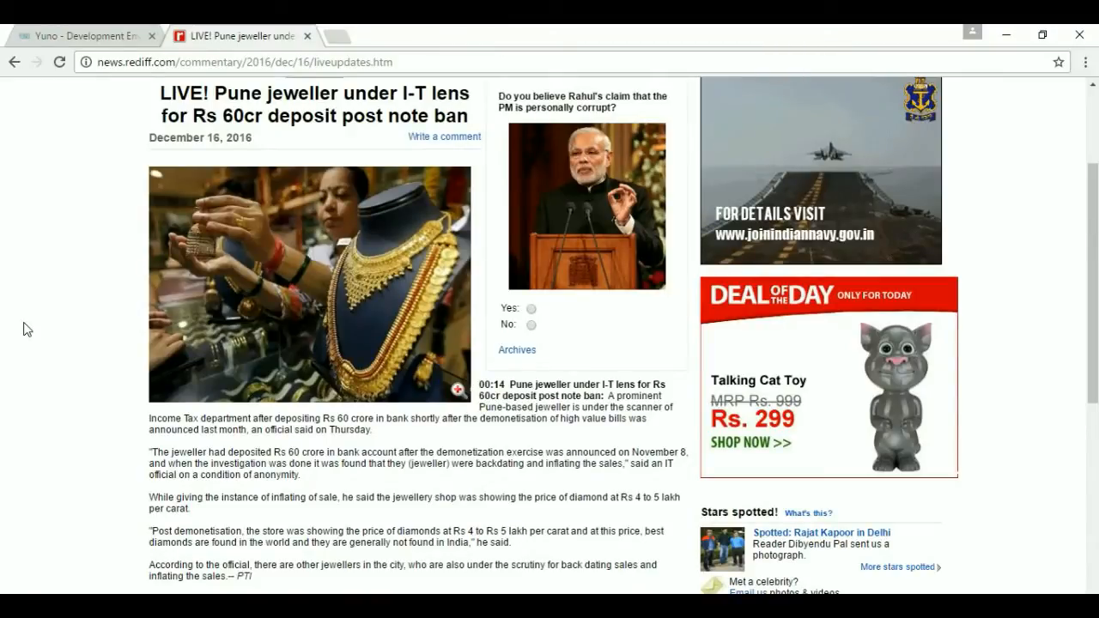
click(334, 37)
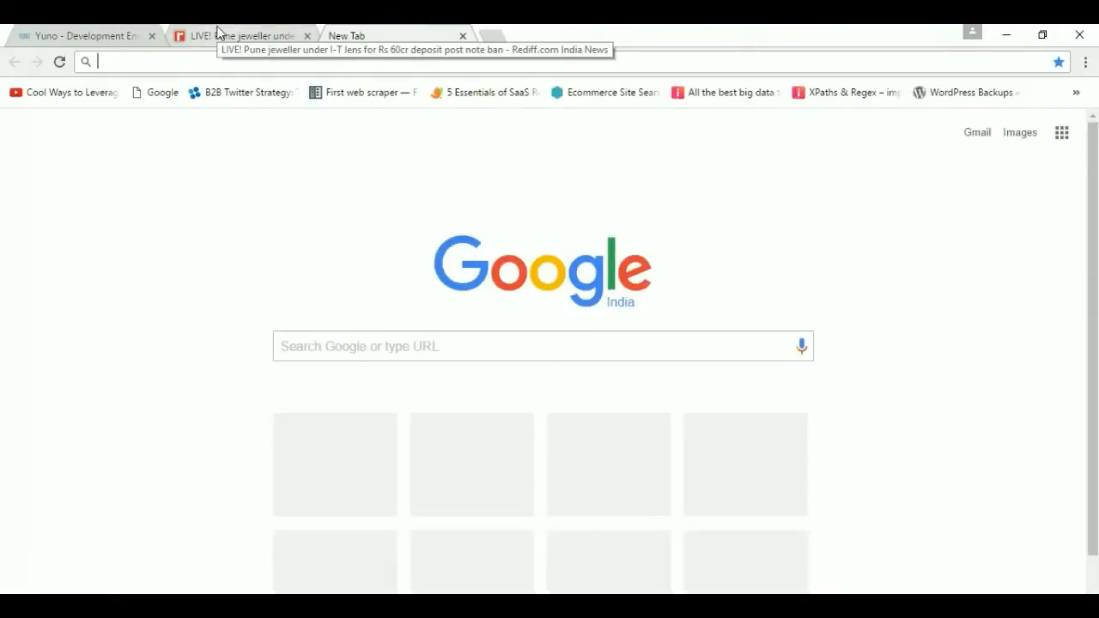
click(216, 32)
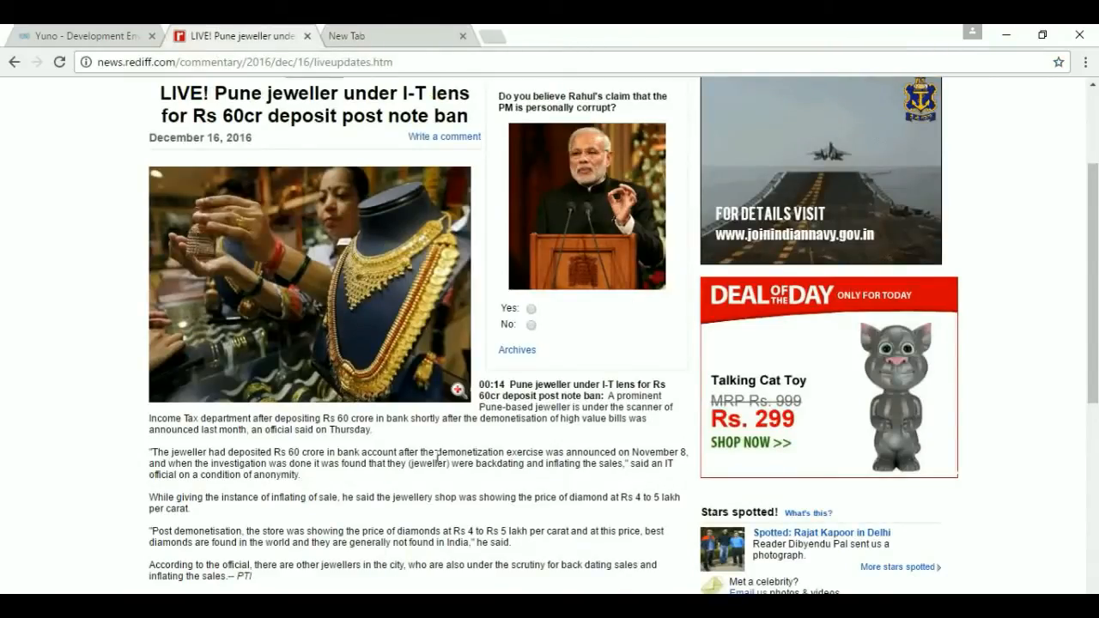
Search the Chrome Web Store for 'YUNO'.
click(347, 33)
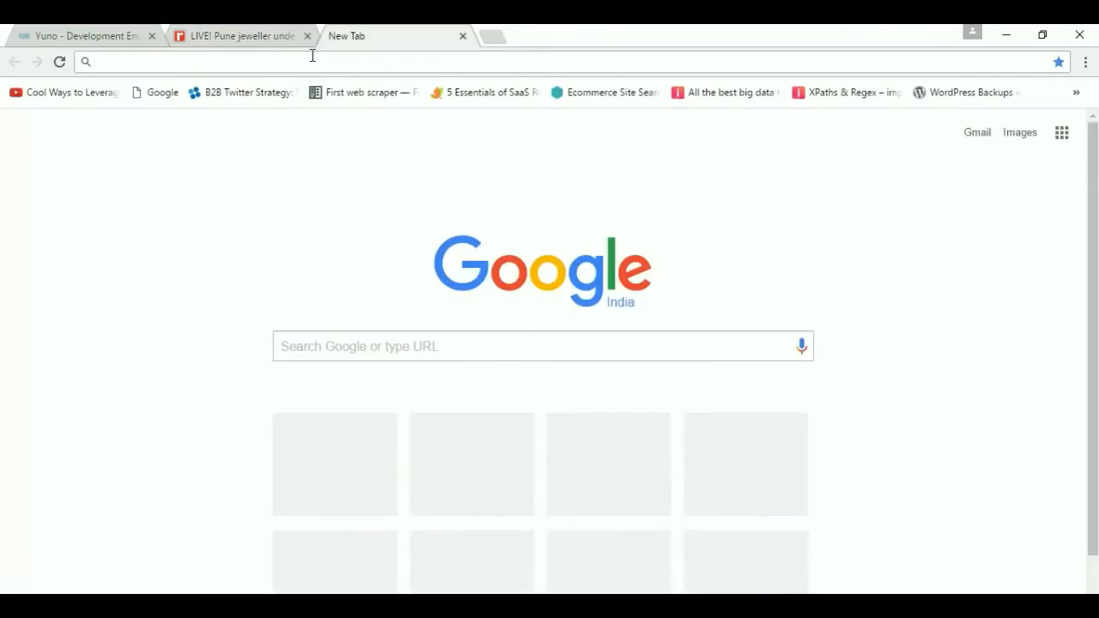
text(ch)
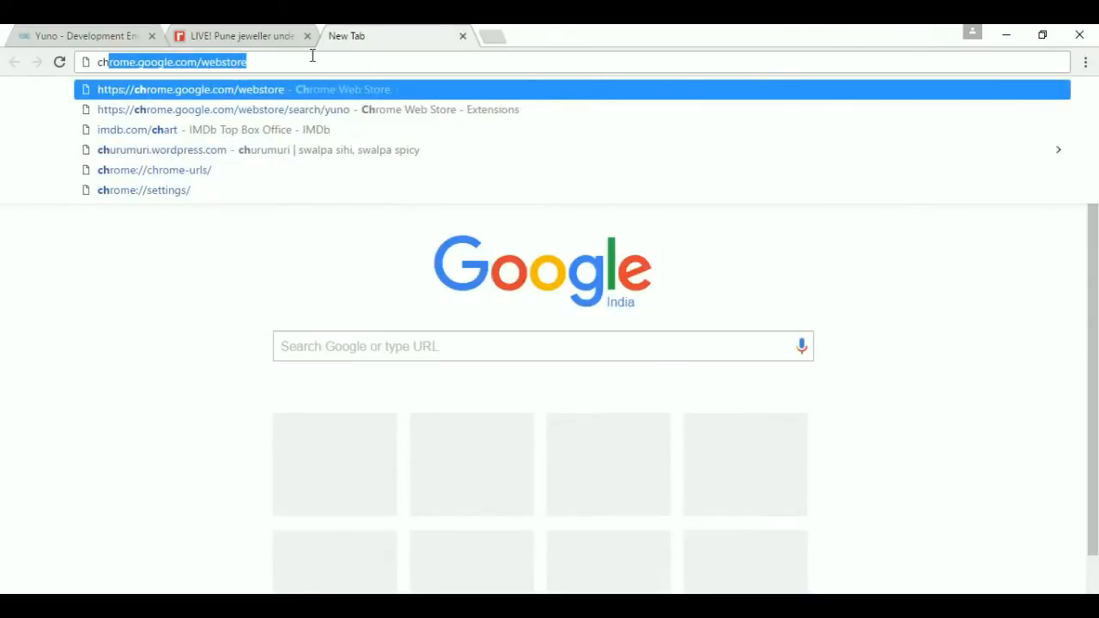
click(318, 95)
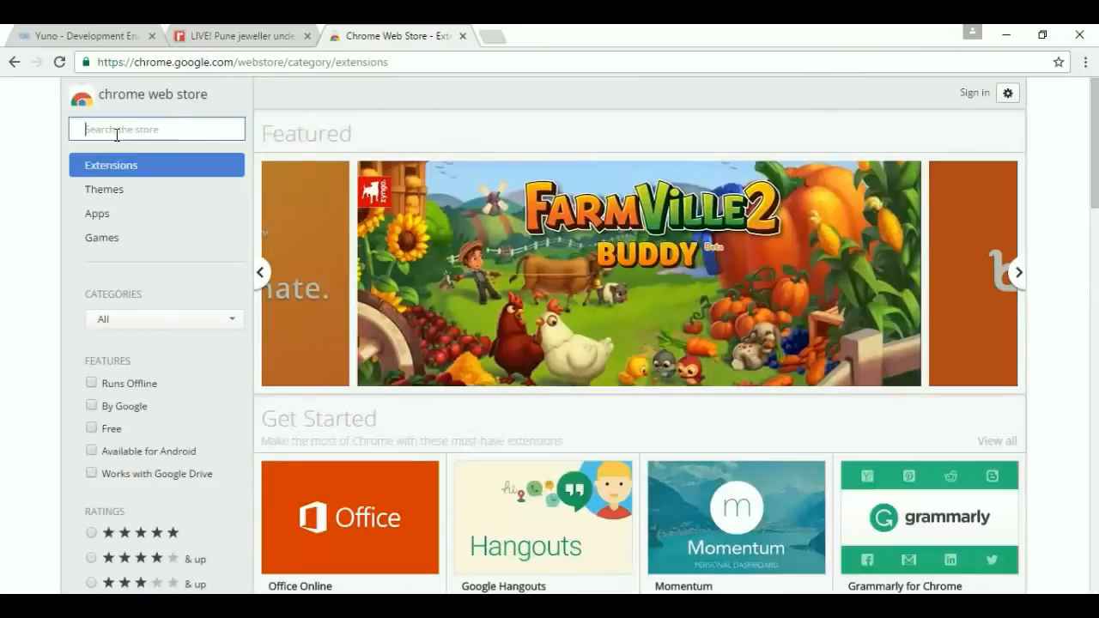
text(YUNO)
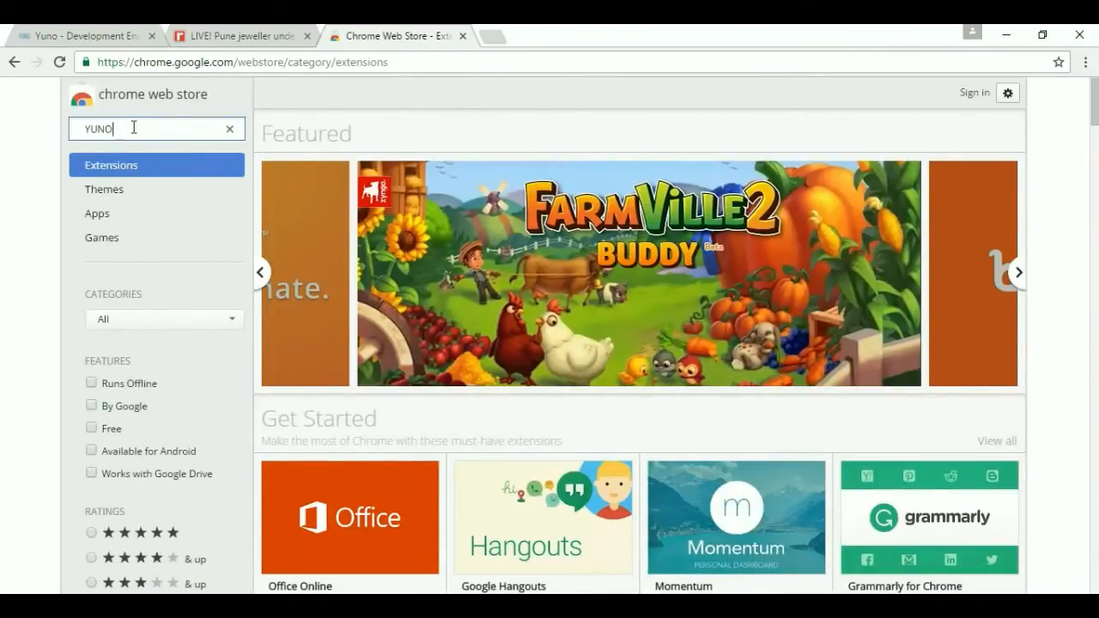
key(Return)
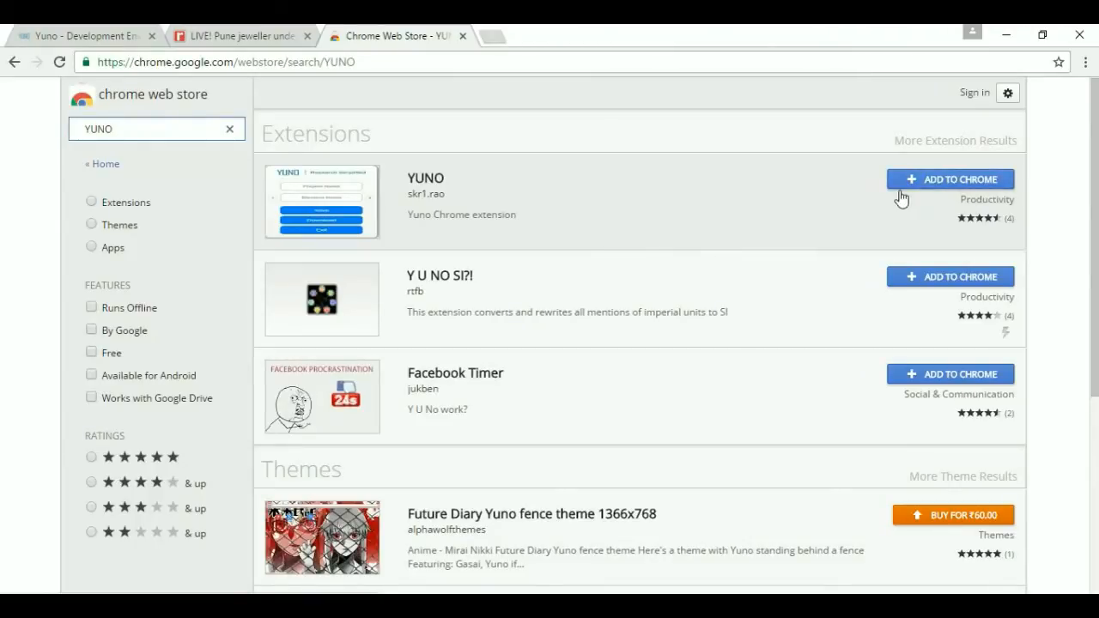
Add the YUNO extension to Chrome and dismiss the confirmation notice.
click(950, 184)
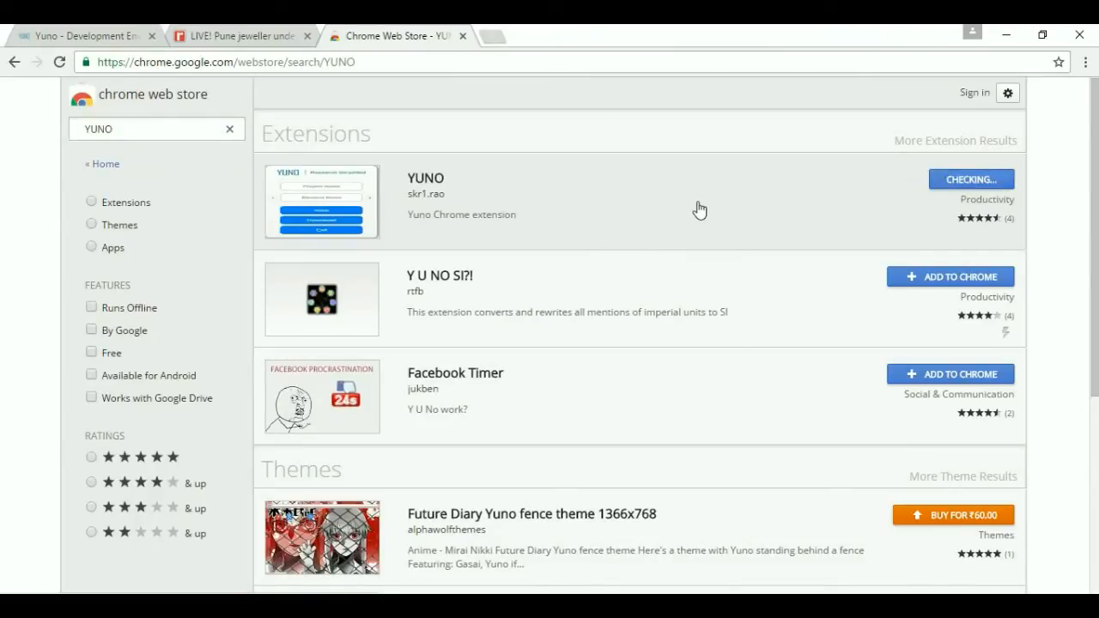
click(555, 235)
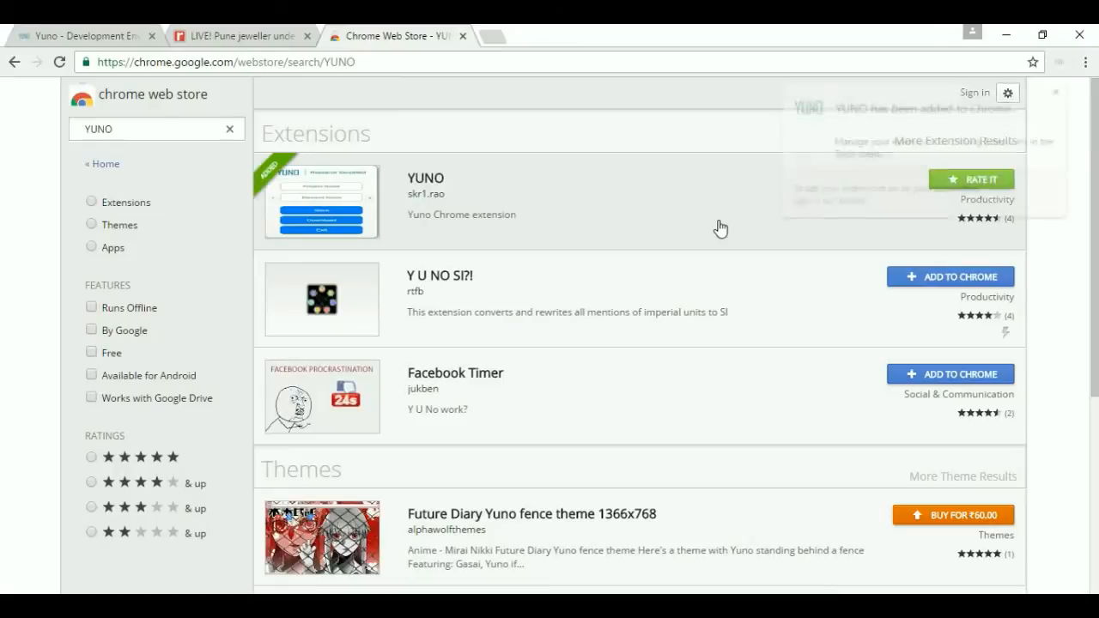
click(1061, 91)
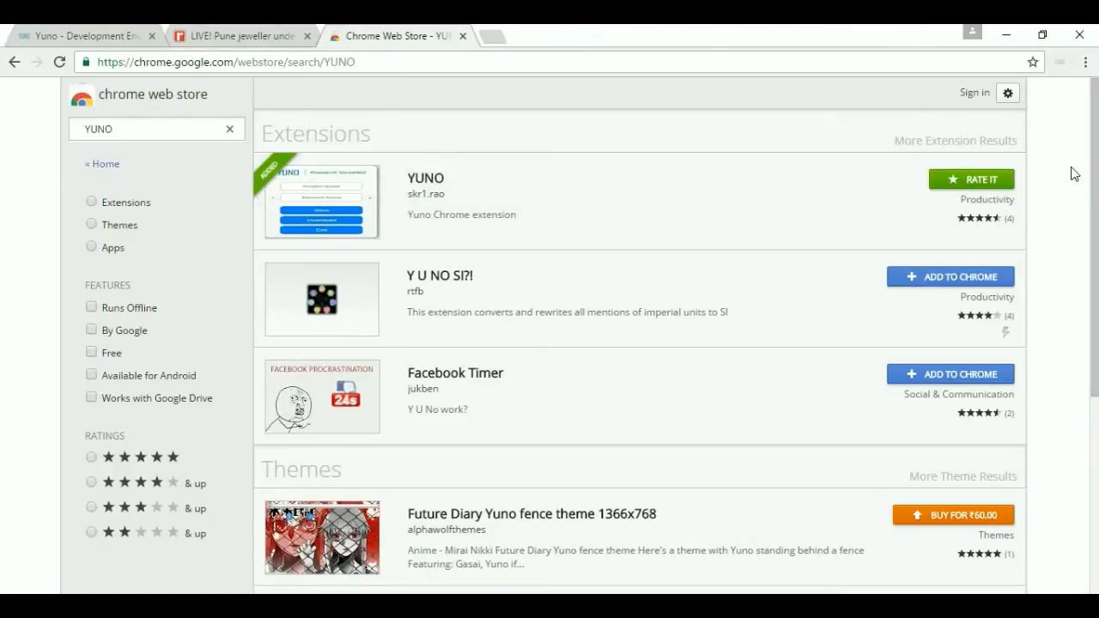
Try twice to sign in to Yuno from the article image's context menu.
click(247, 34)
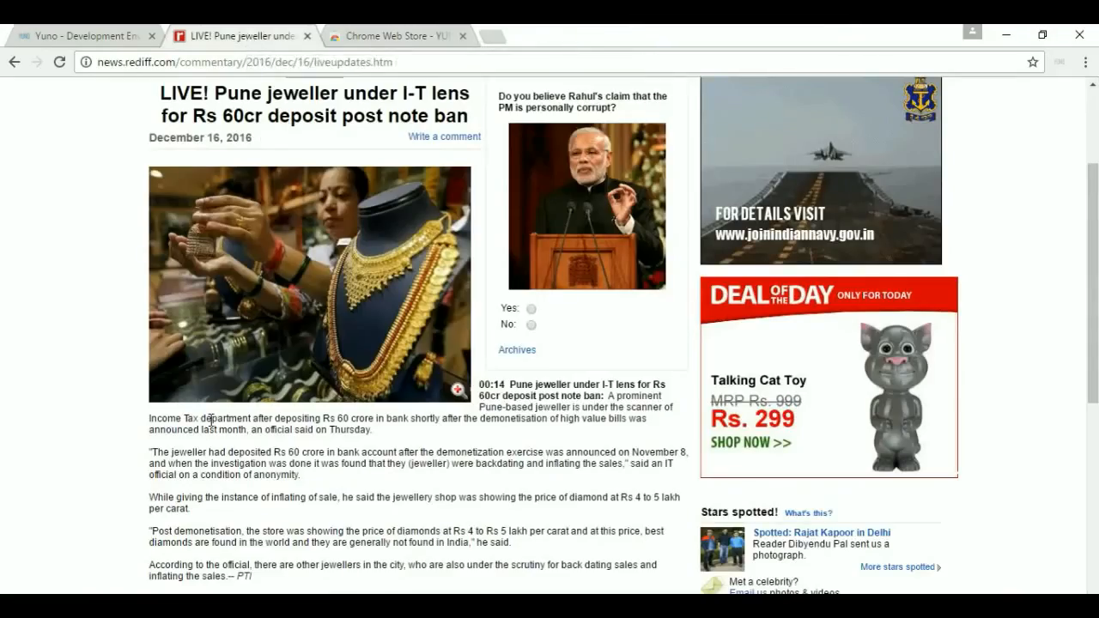
right_click(224, 240)
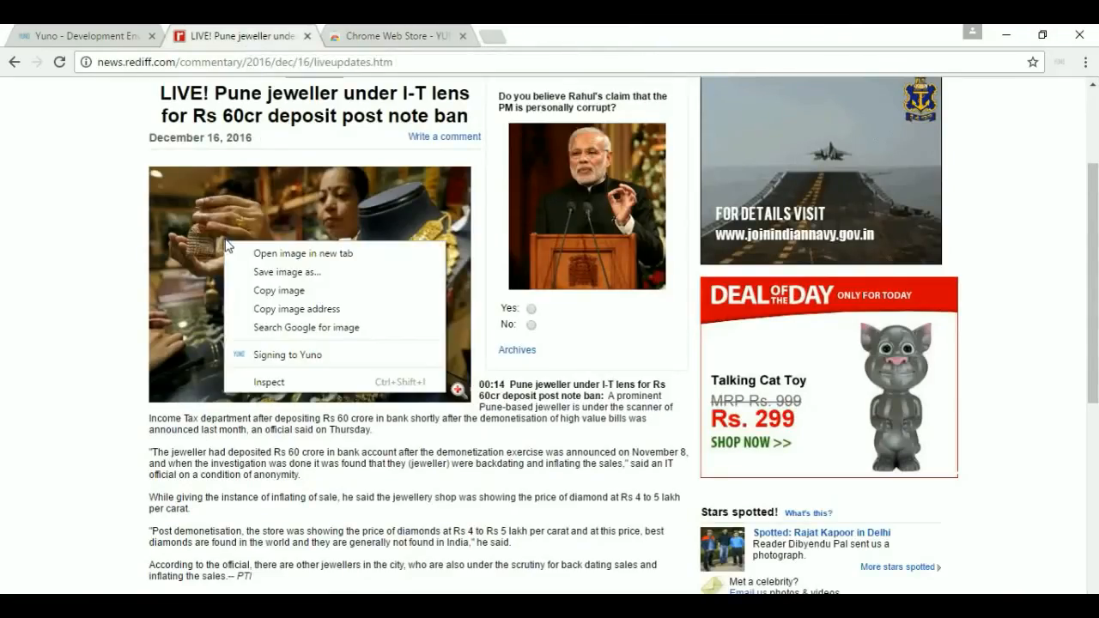
click(280, 368)
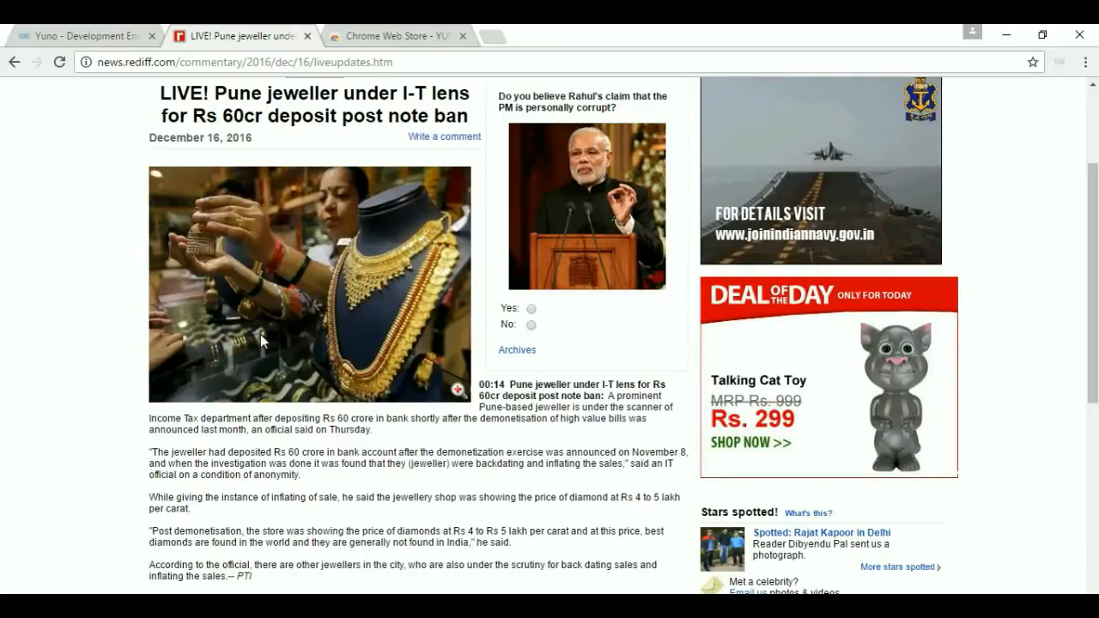
scroll(161, 380, up, 2)
scroll(220, 401, down, 3)
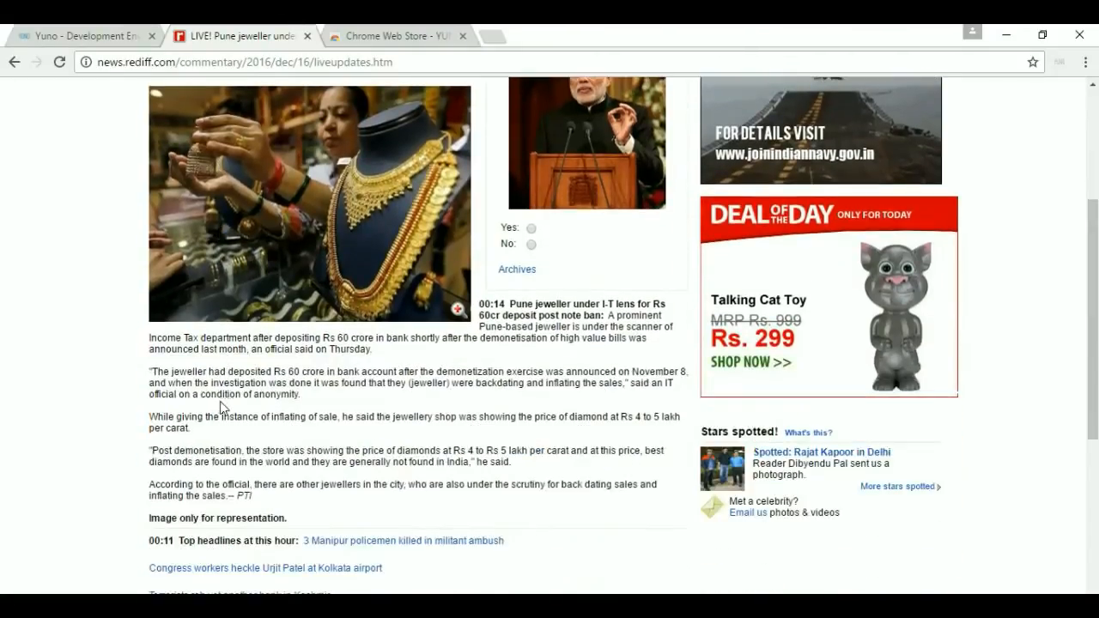
right_click(255, 253)
click(329, 368)
scroll(282, 402, up, 3)
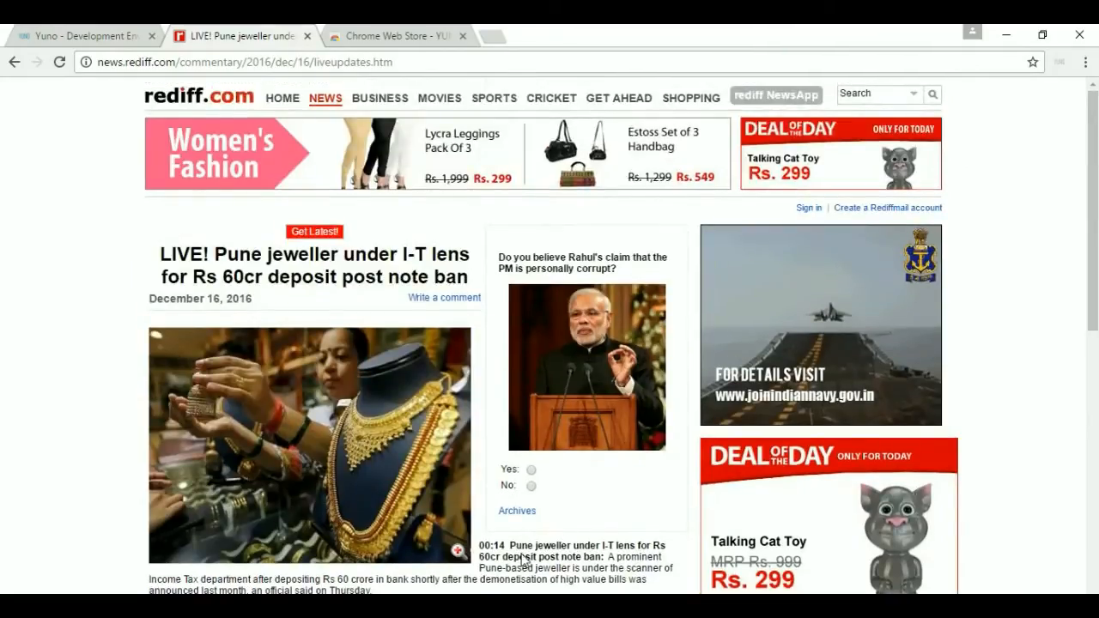
Open the full Pune jeweller article and bring up the Yuno sign-in form from the page menu.
click(524, 557)
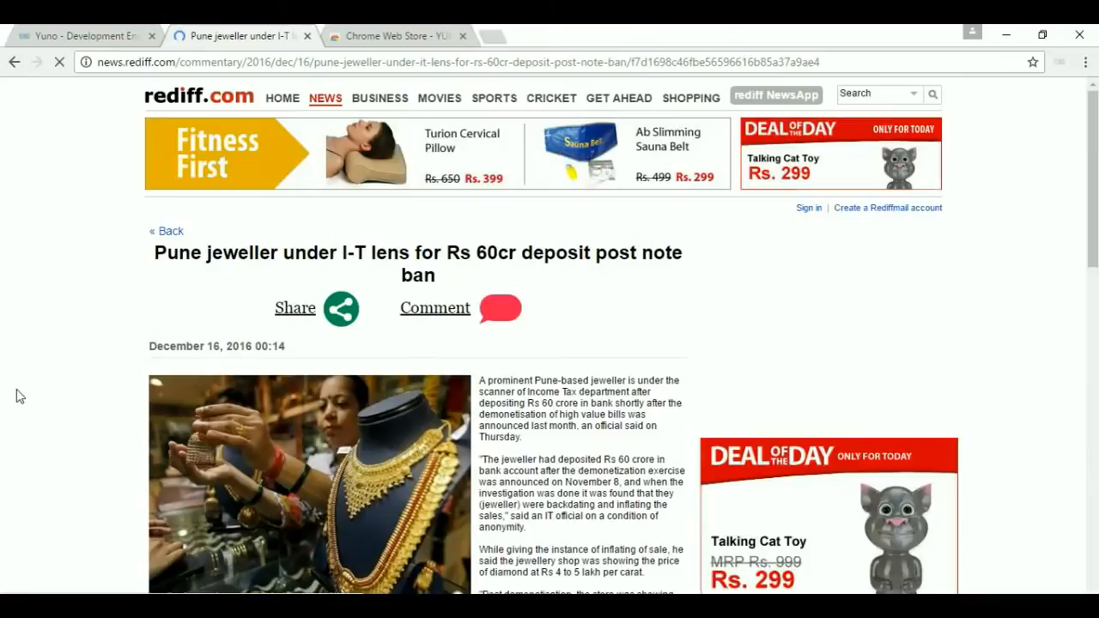
scroll(17, 395, down, 3)
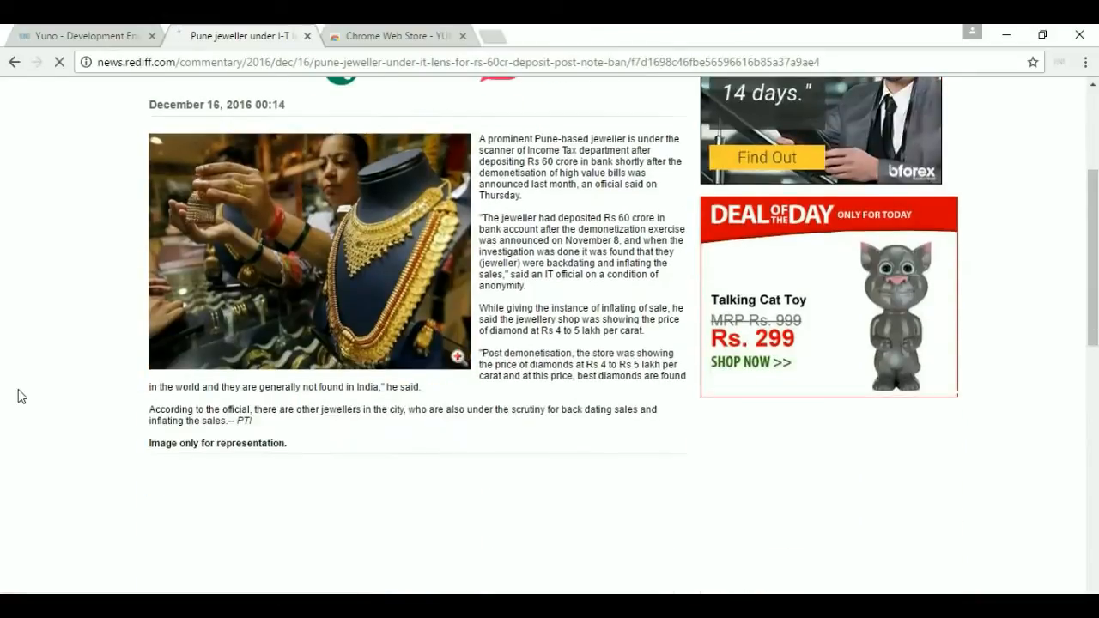
right_click(529, 306)
click(591, 460)
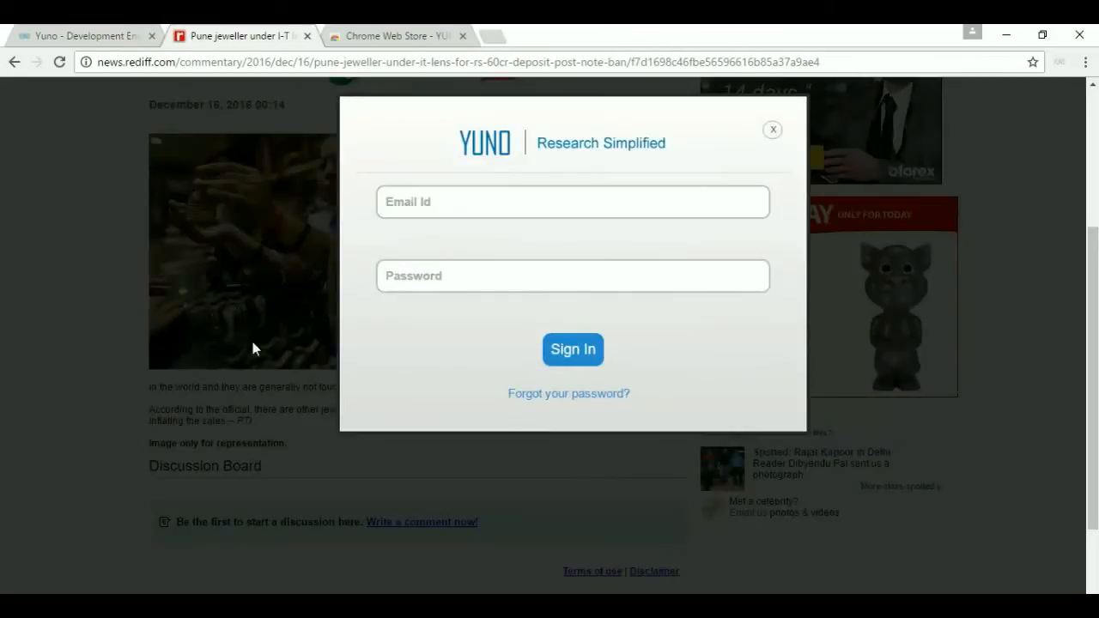
Sign in to the Yuno extension with the account e-mail address and password.
click(416, 202)
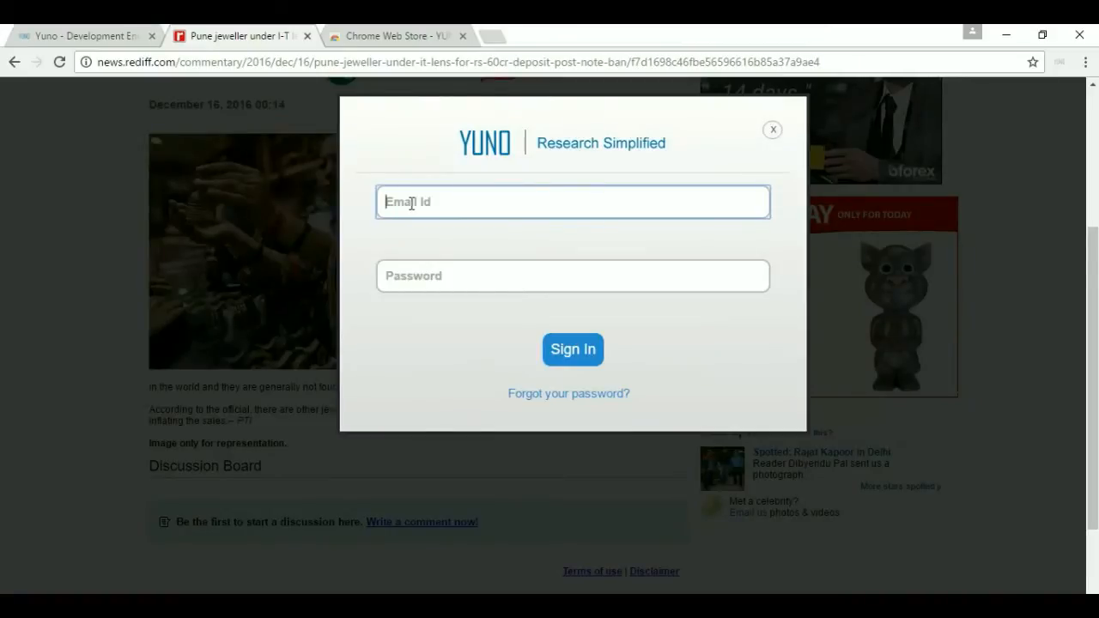
key(Tab)
text(••)
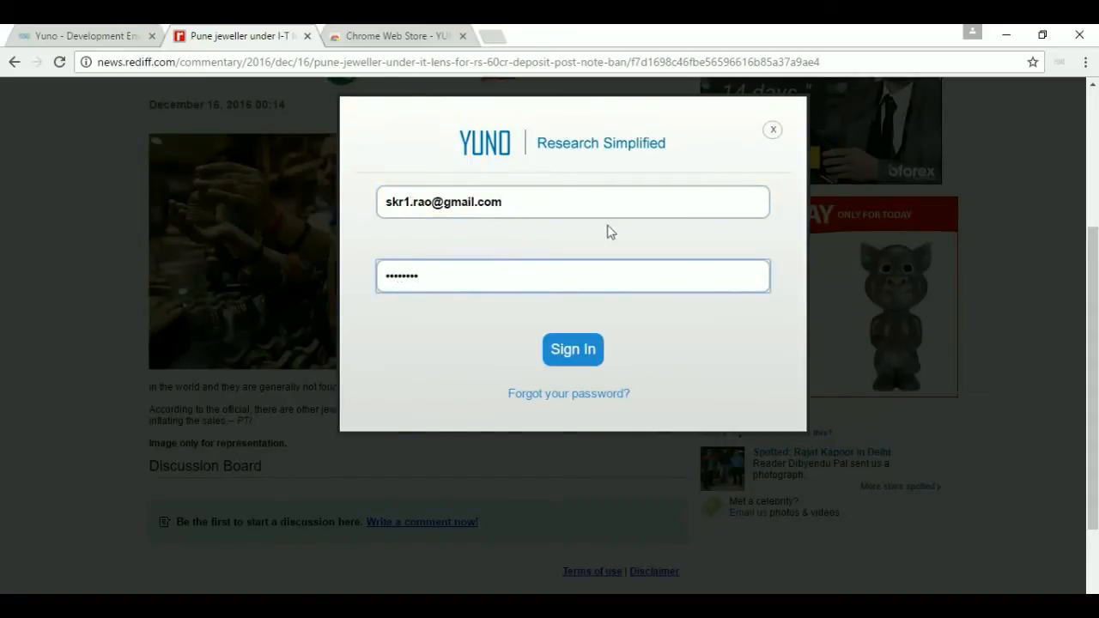
click(571, 351)
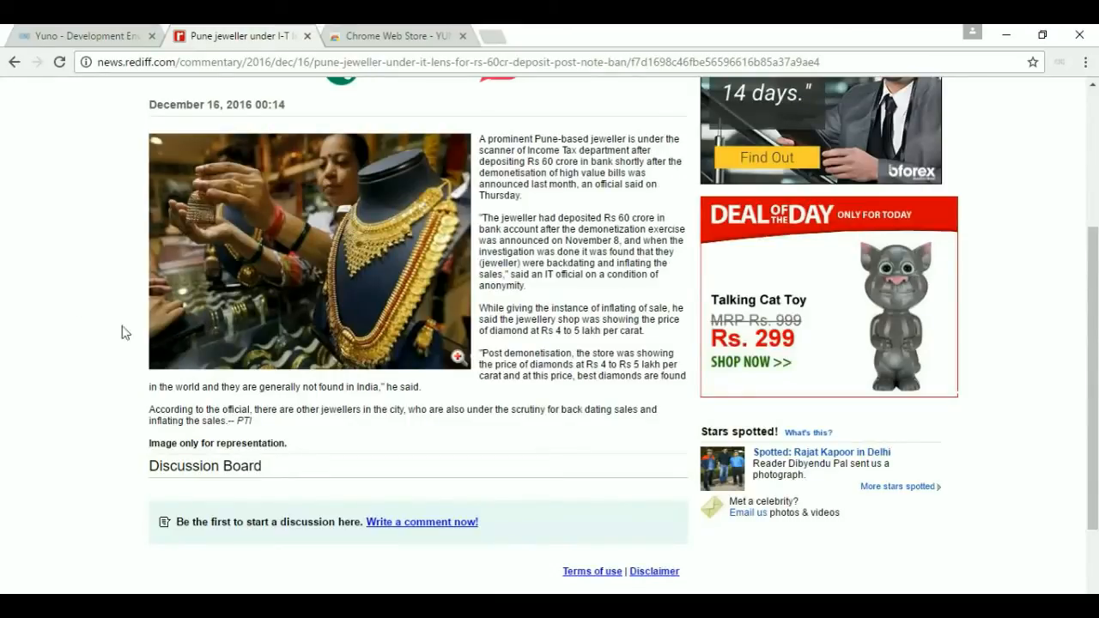
Create a Yuno project named 'News' with an element named 'Rediff'.
right_click(81, 271)
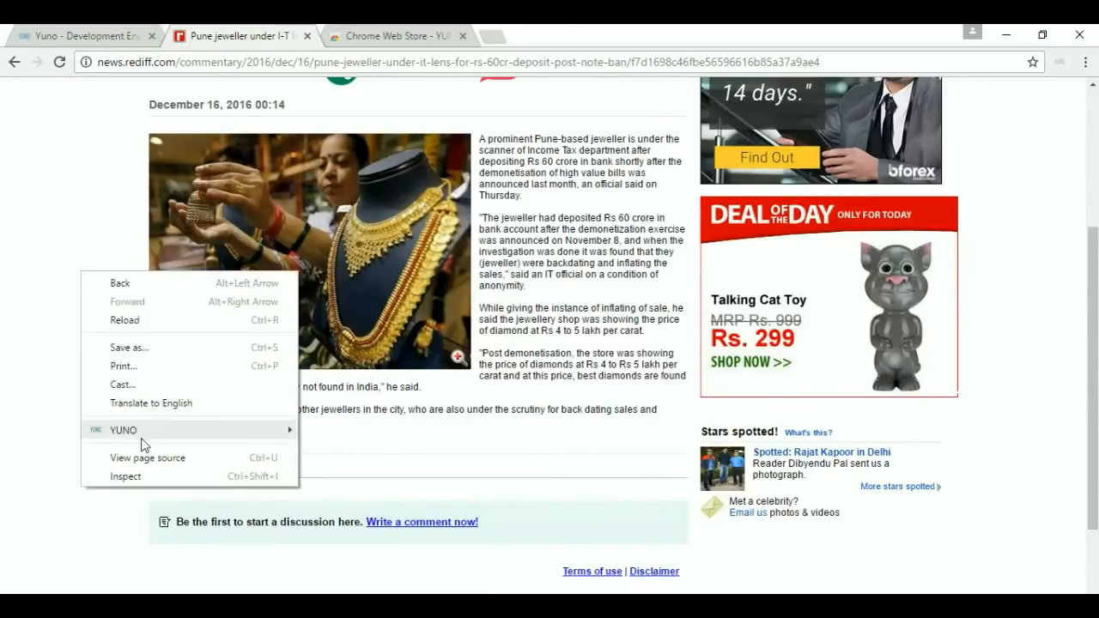
mouse_move(143, 434)
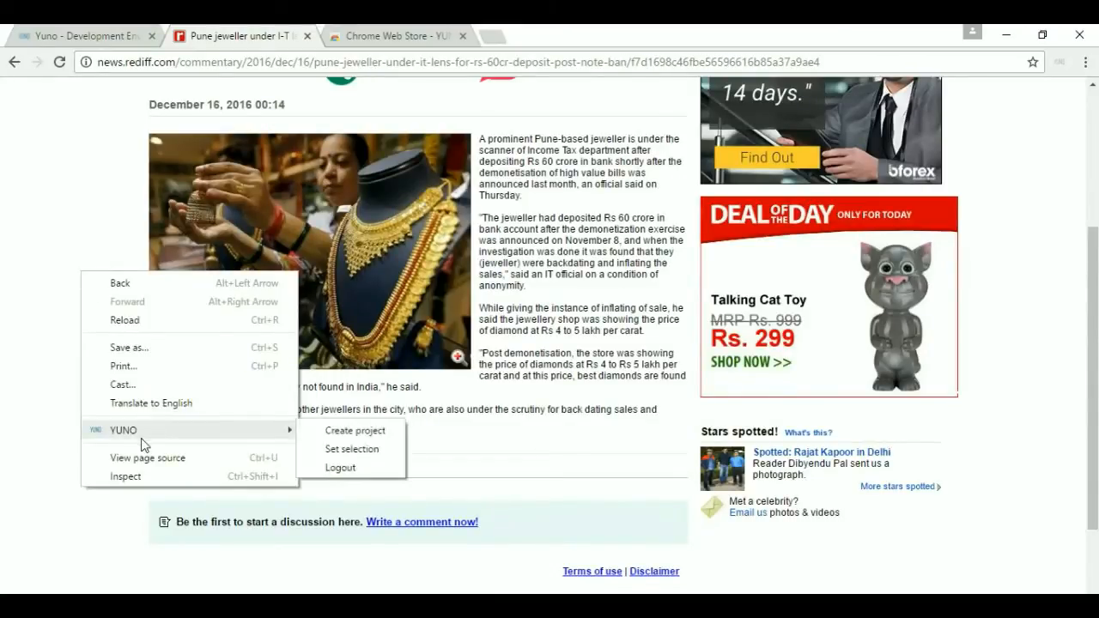
click(342, 434)
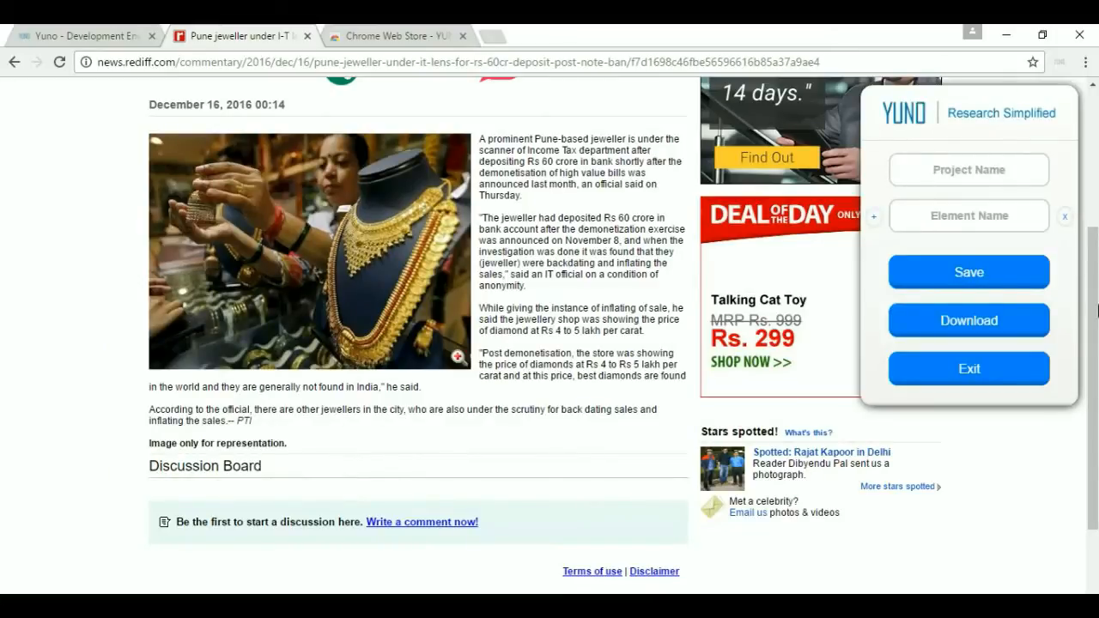
click(943, 178)
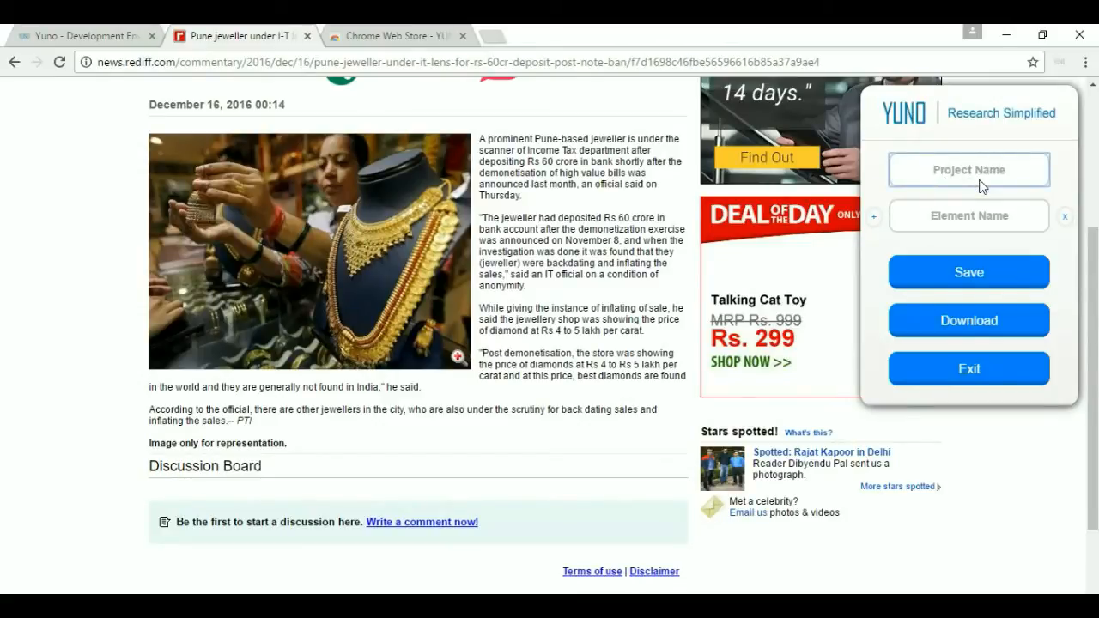
text(News)
key(Tab)
text(R)
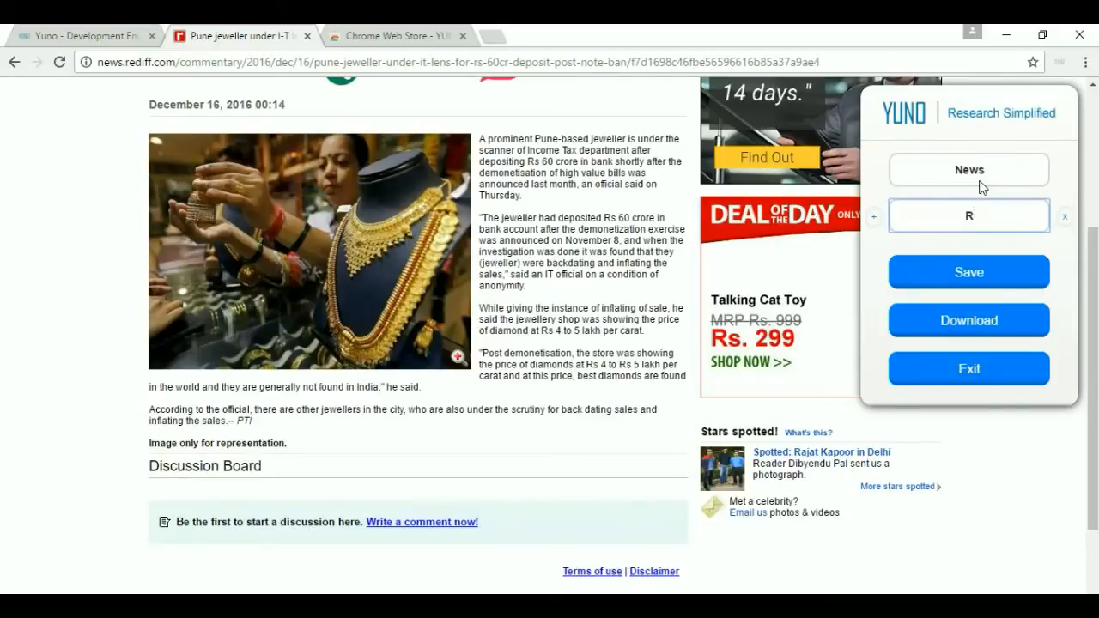
text(ediff)
Set the jewellery photo as the Rediff element's content and save the News template.
right_click(289, 211)
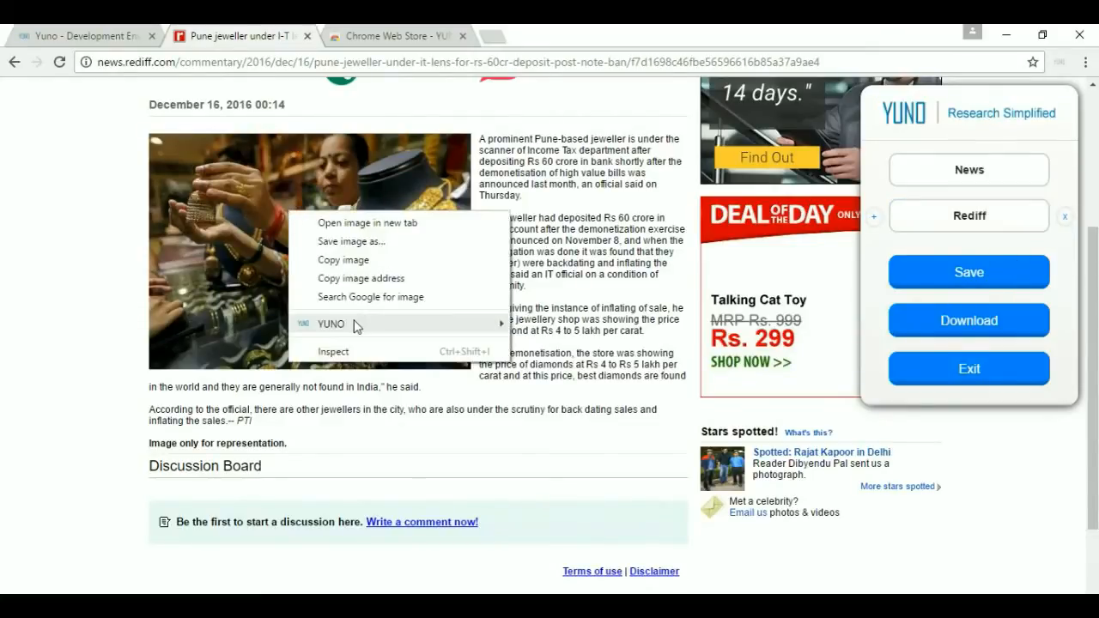
mouse_move(356, 324)
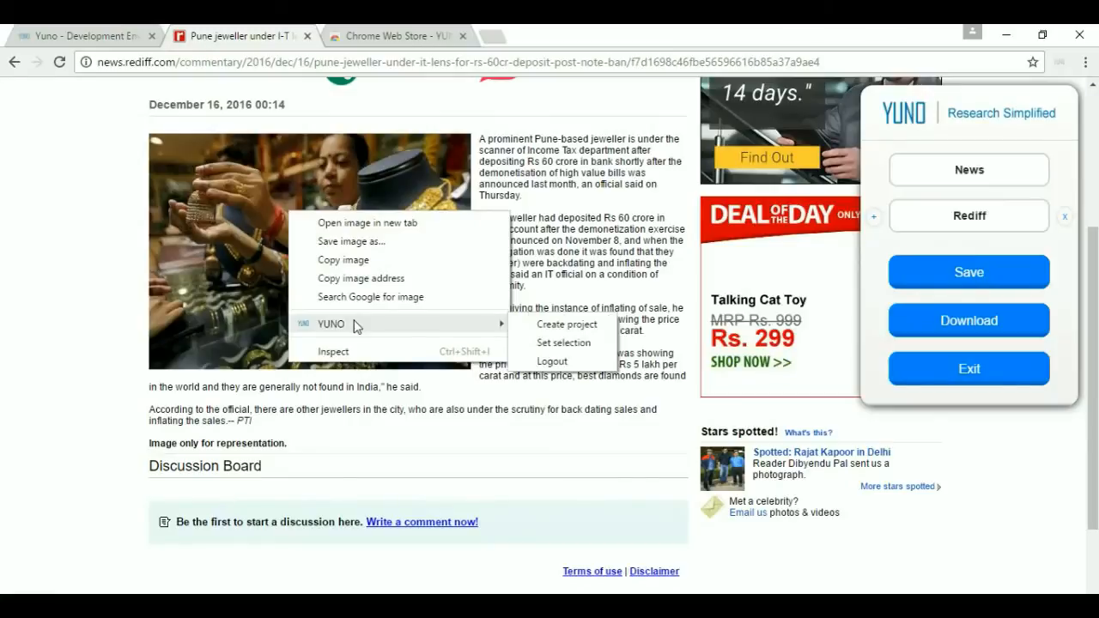
click(559, 344)
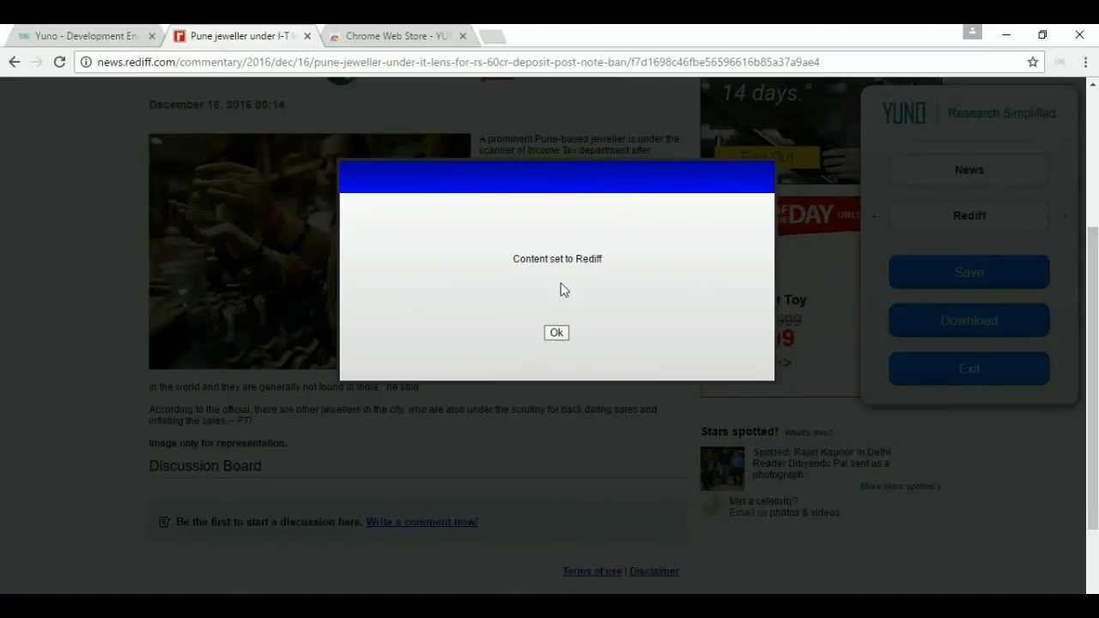
click(557, 333)
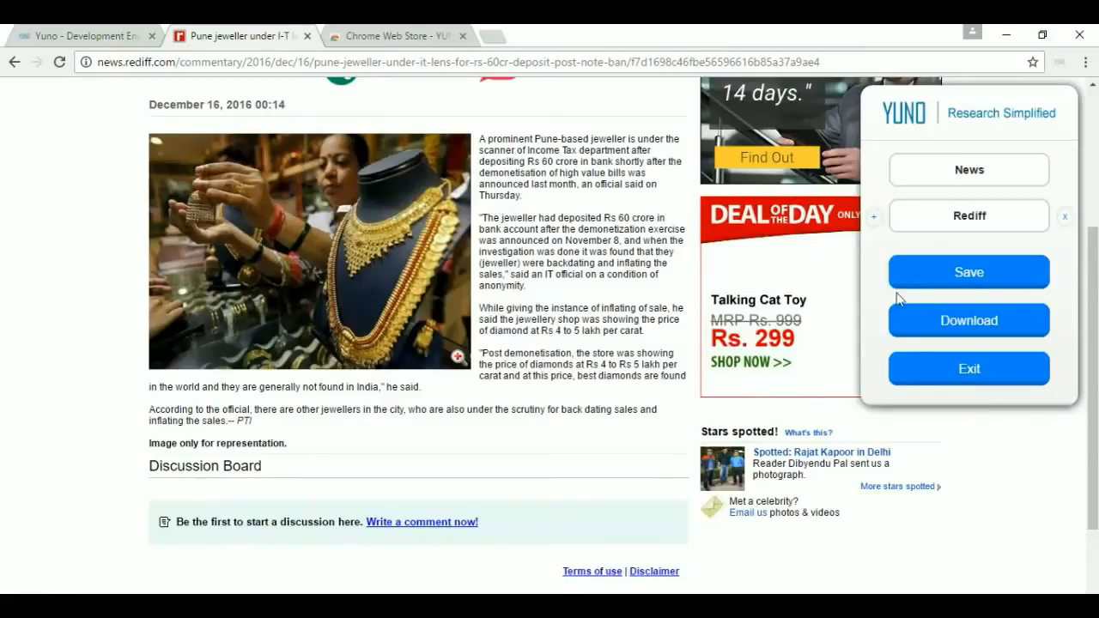
click(968, 281)
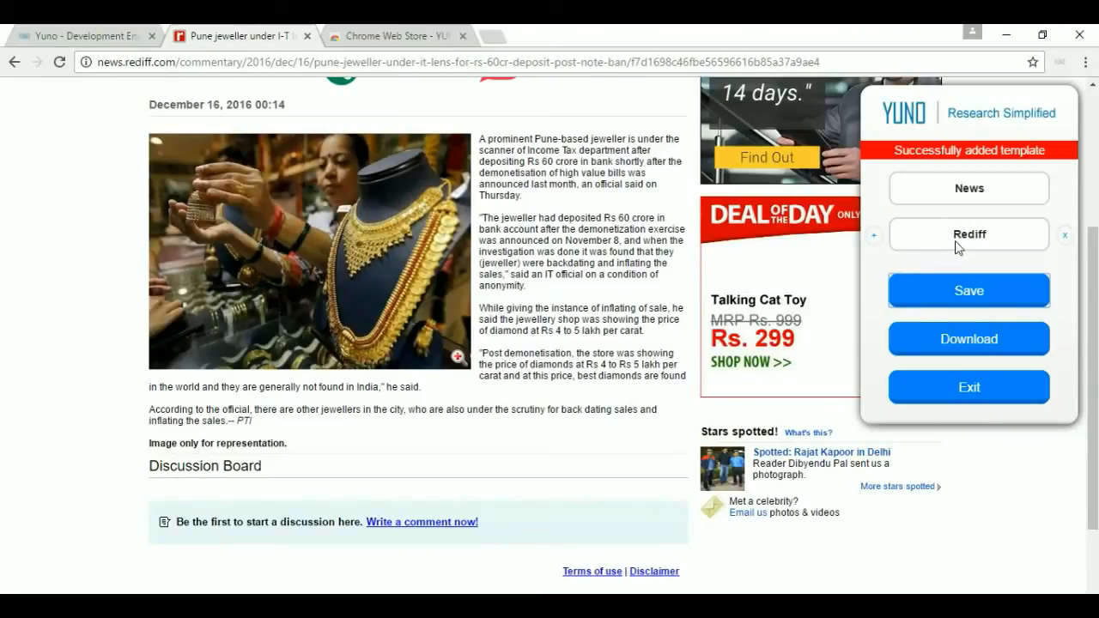
click(67, 37)
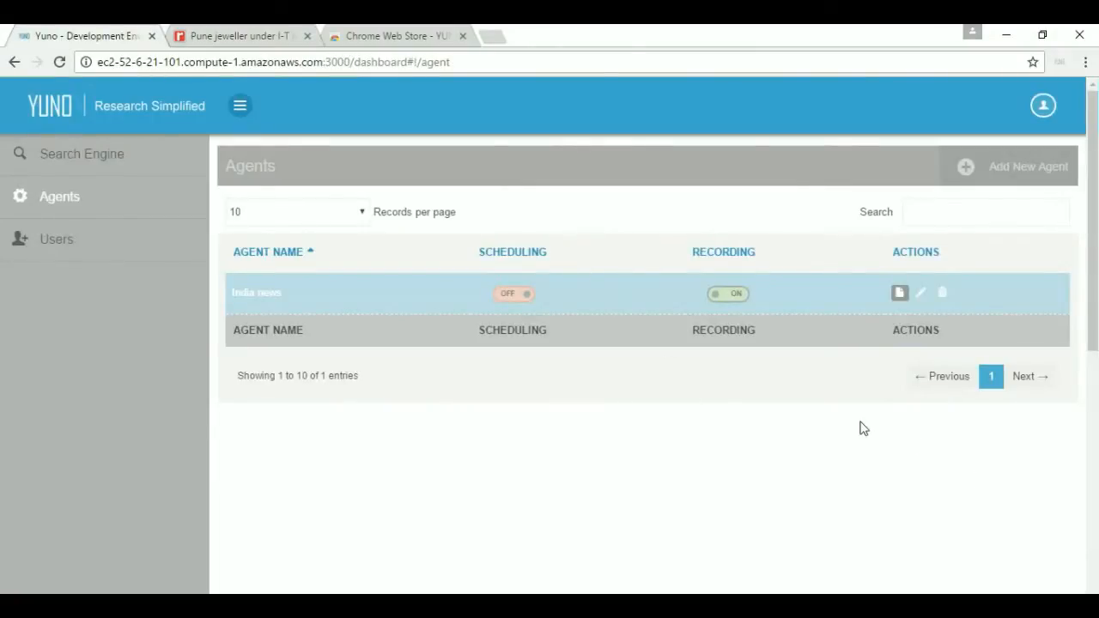
click(899, 295)
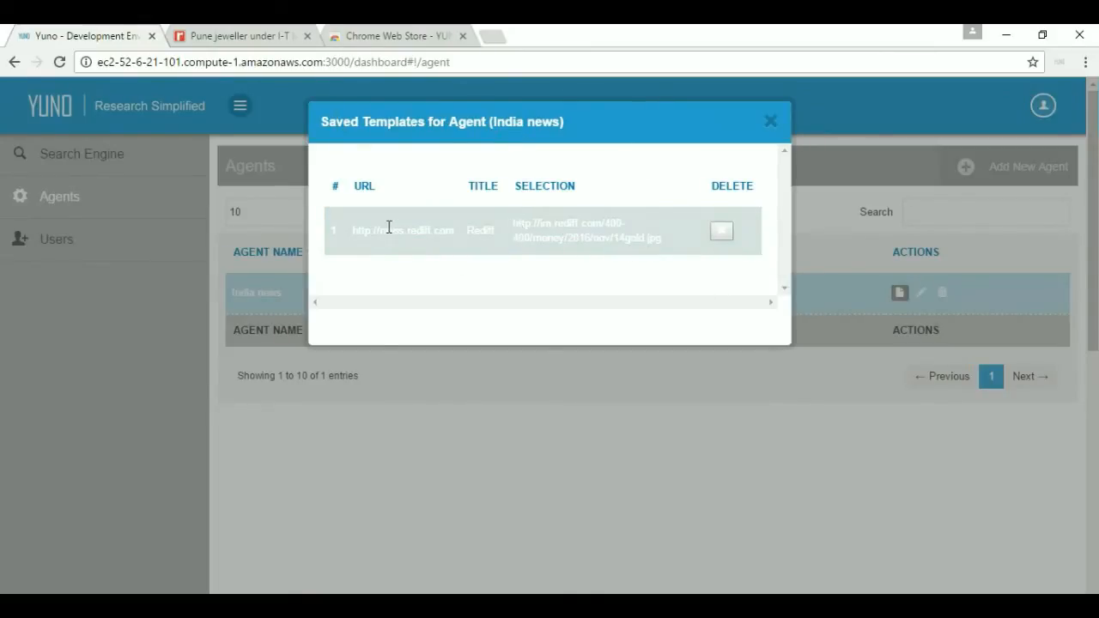
drag(365, 232, 673, 248)
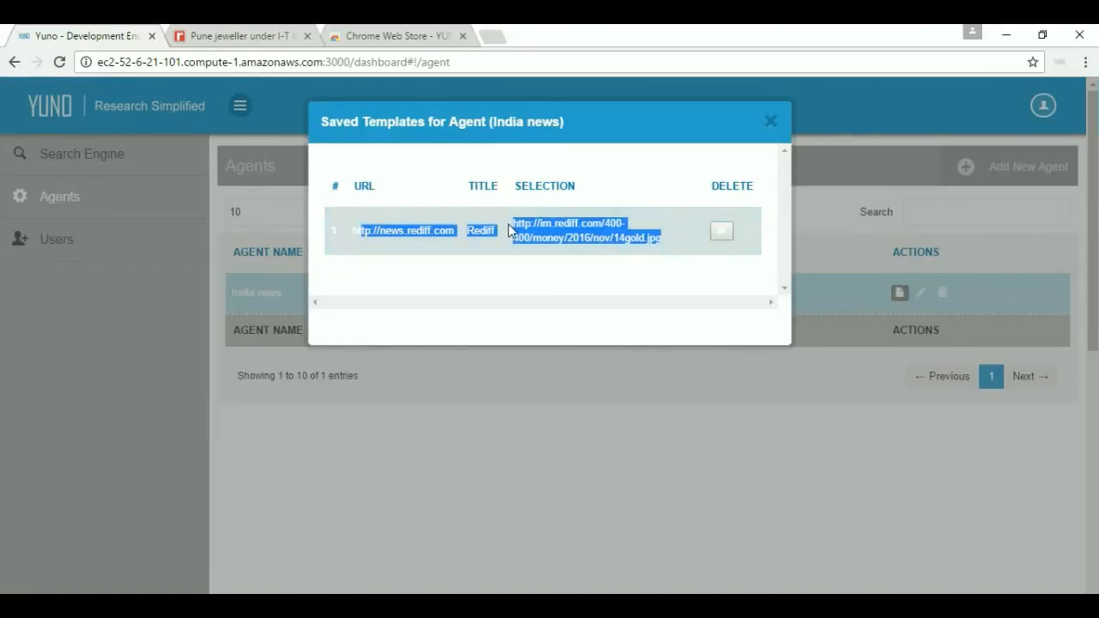
click(770, 125)
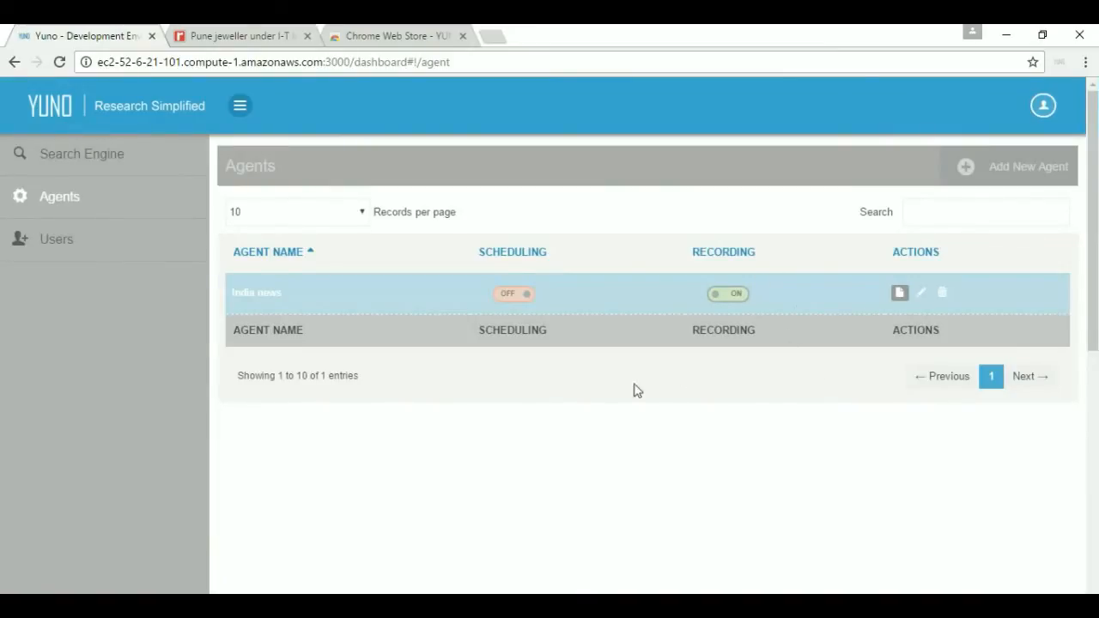
Export the News project's Rediff template from the article as a Word document.
click(284, 25)
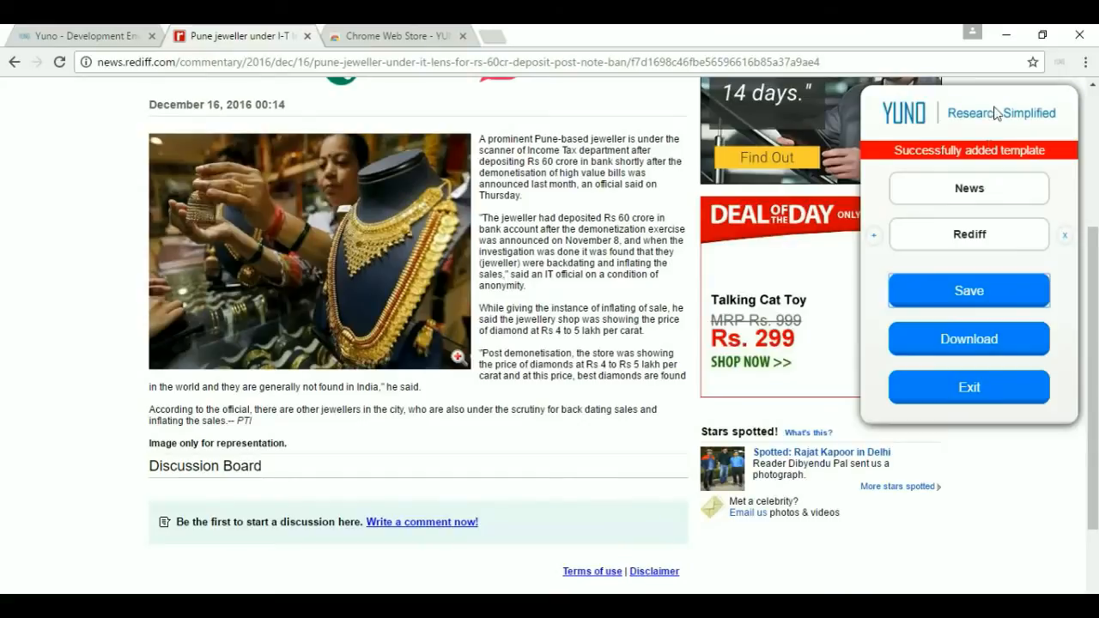
click(968, 344)
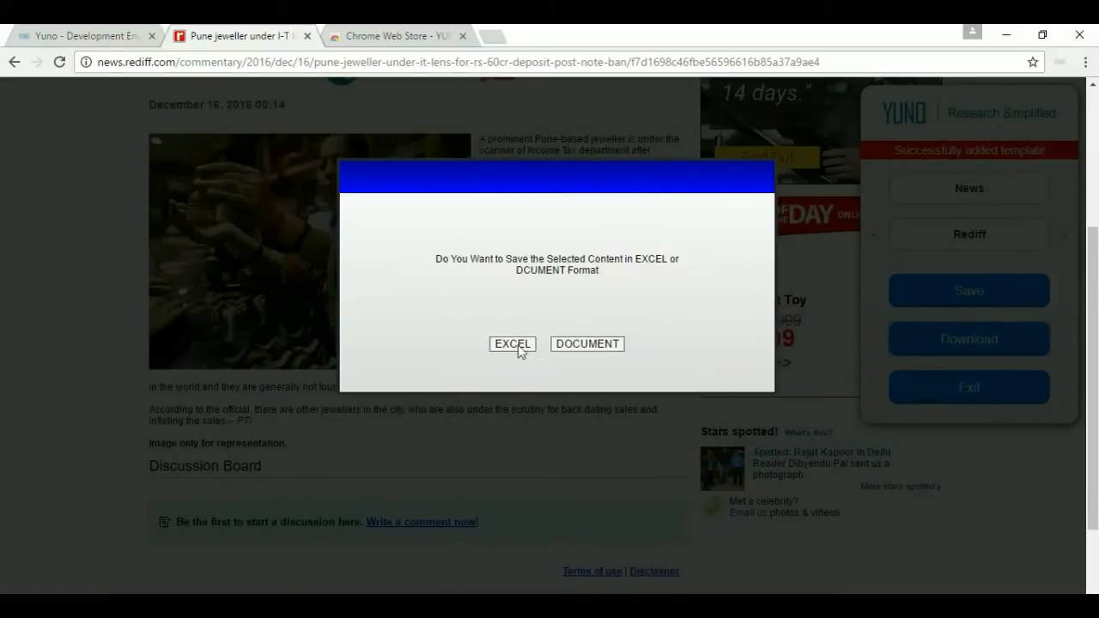
click(574, 348)
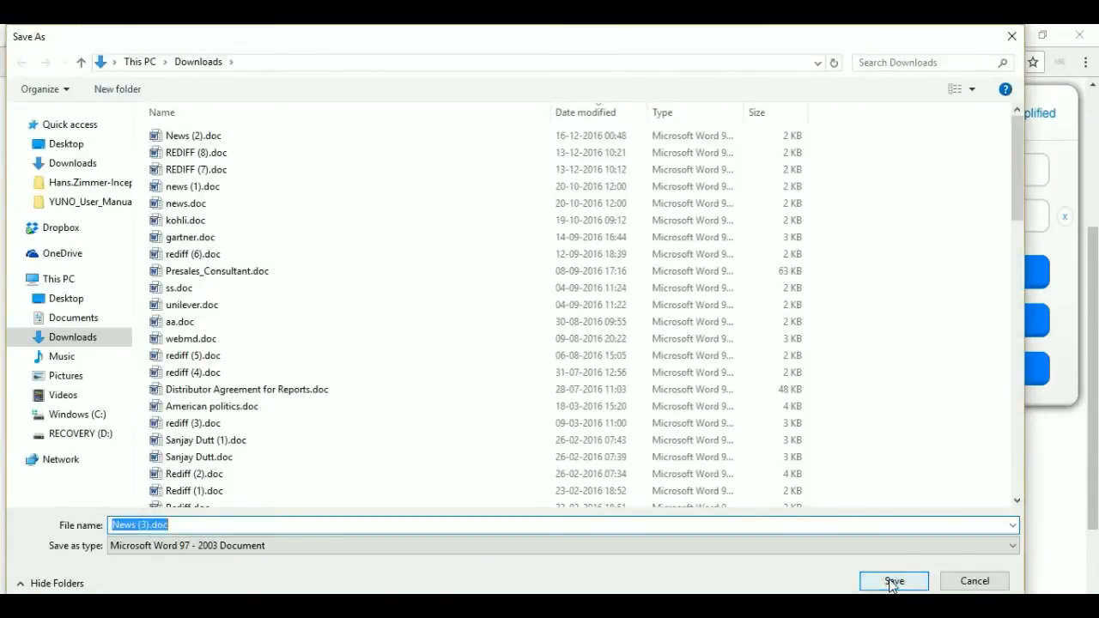
click(891, 580)
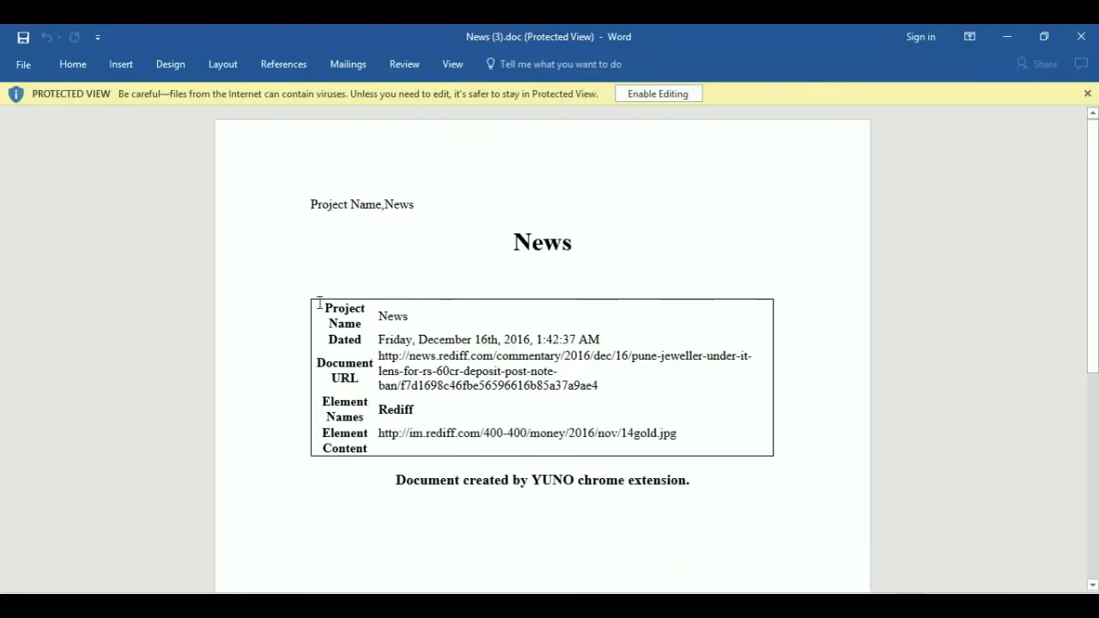
Check the Project Name heading in the exported table, then close News (3).doc.
drag(323, 311, 368, 325)
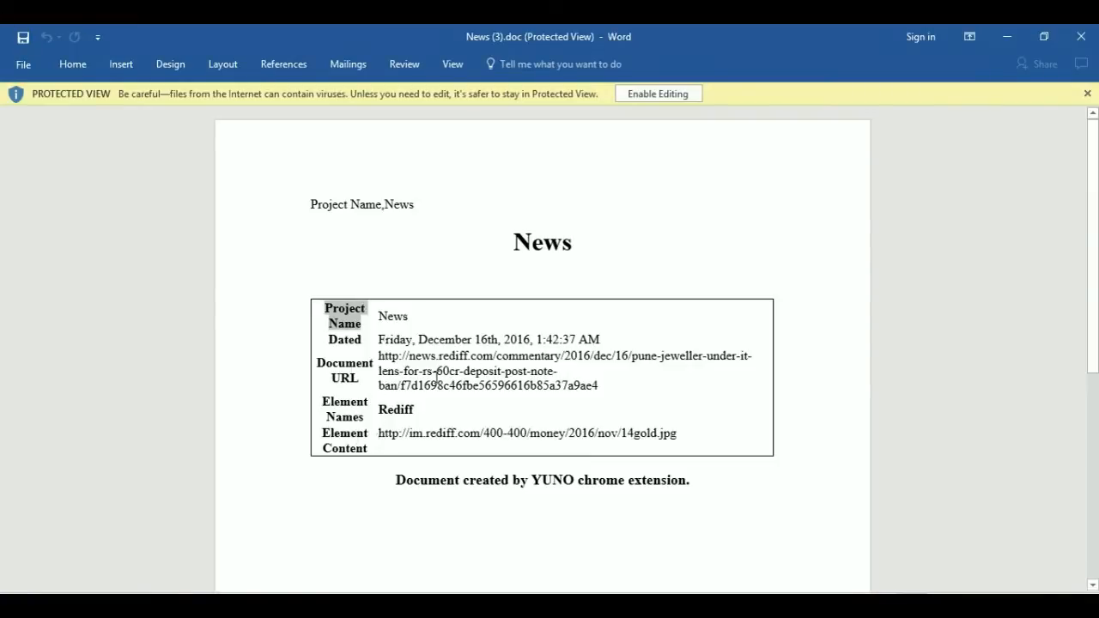
click(1075, 41)
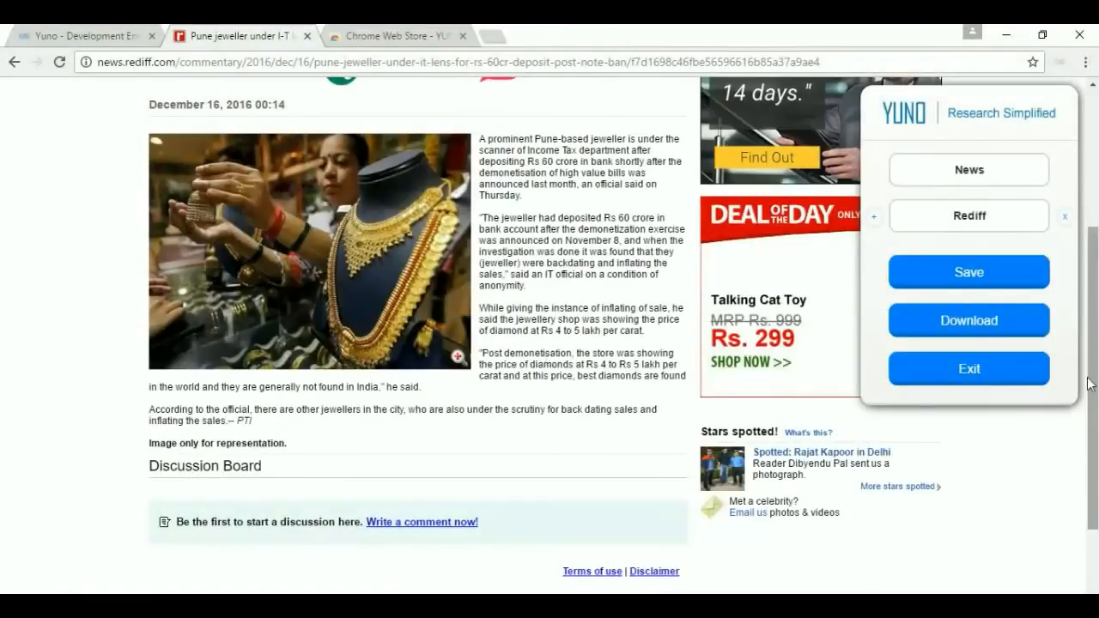
Export the News template as Excel file News (4).xls and open it.
click(967, 323)
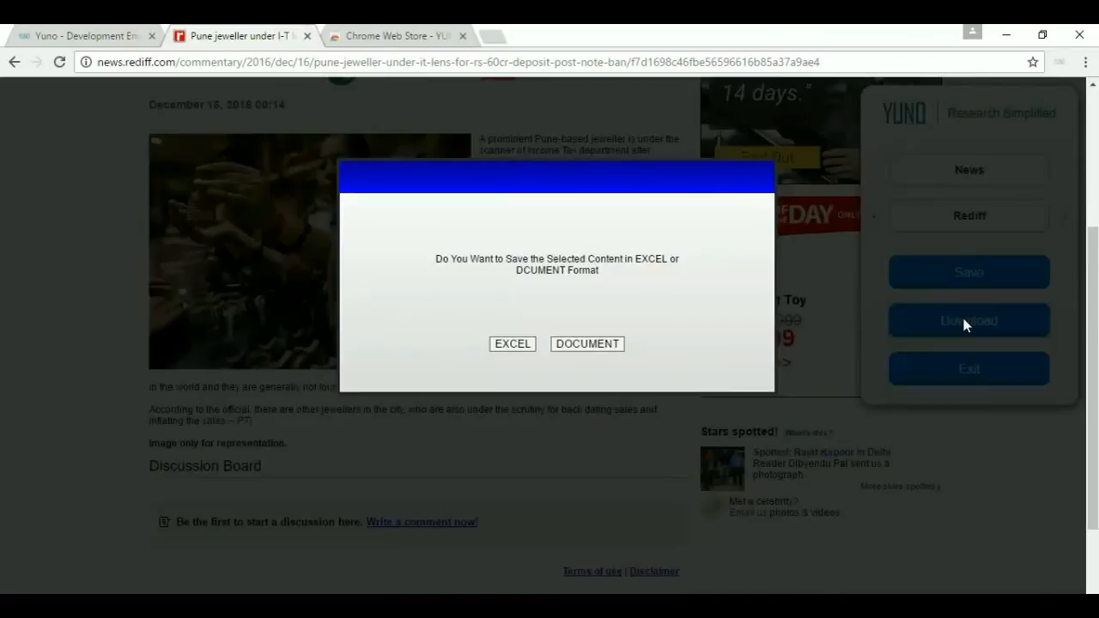
click(510, 344)
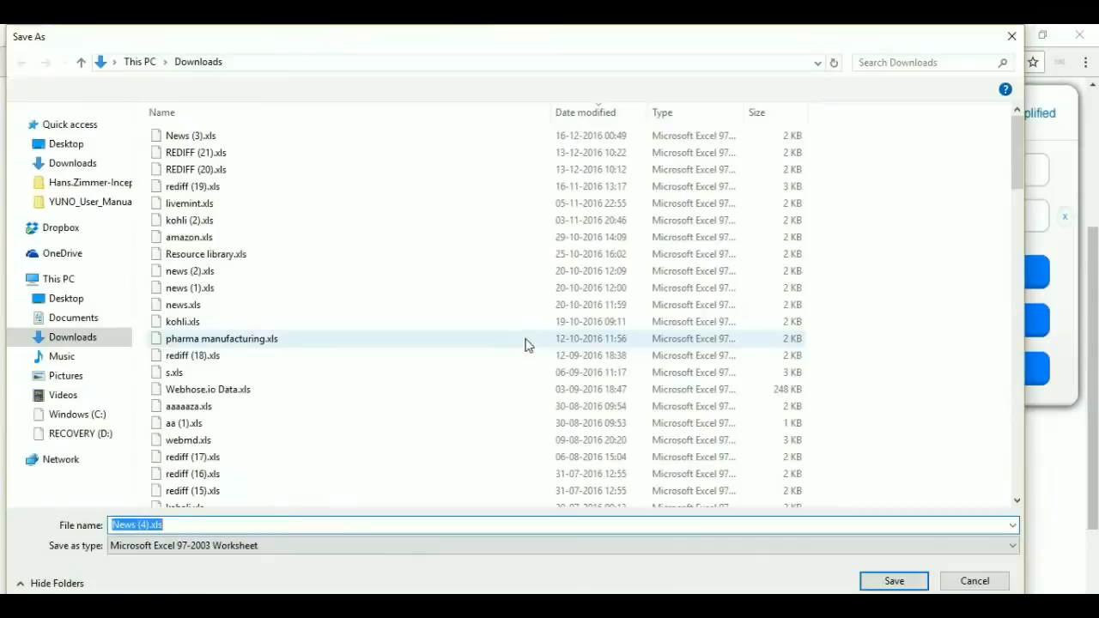
click(893, 581)
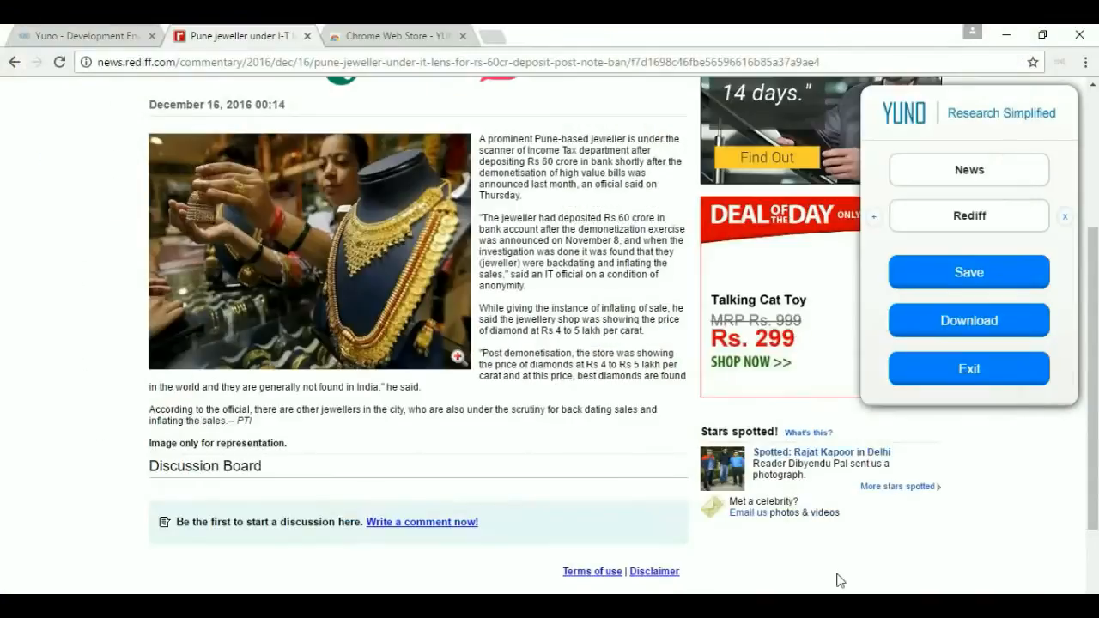
click(65, 587)
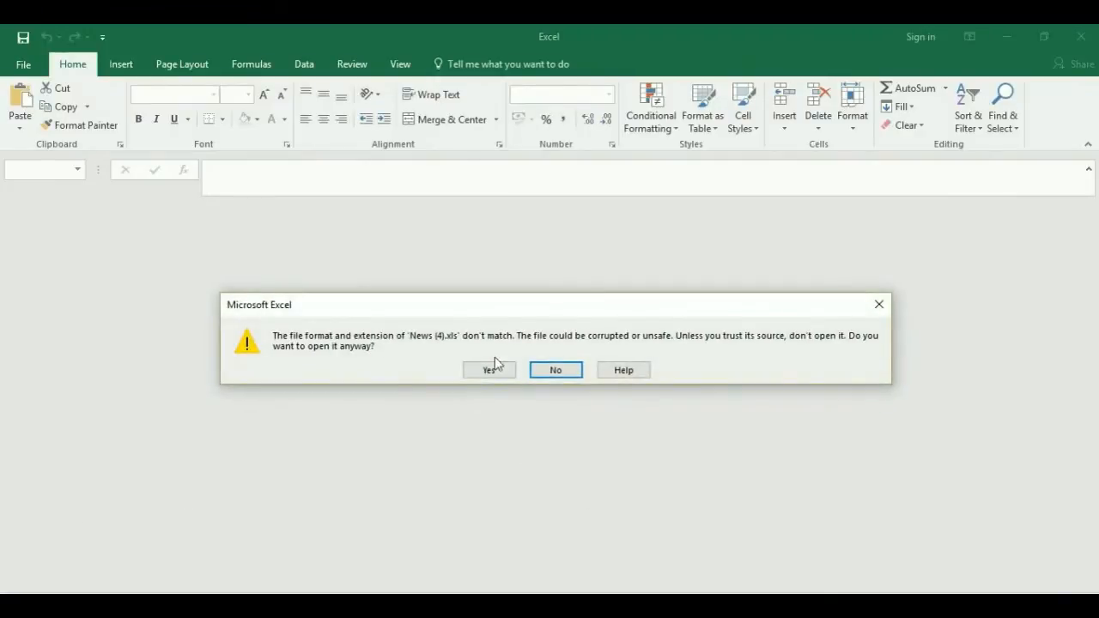
Accept the file-format warning so News (4).xls opens in Excel.
click(486, 370)
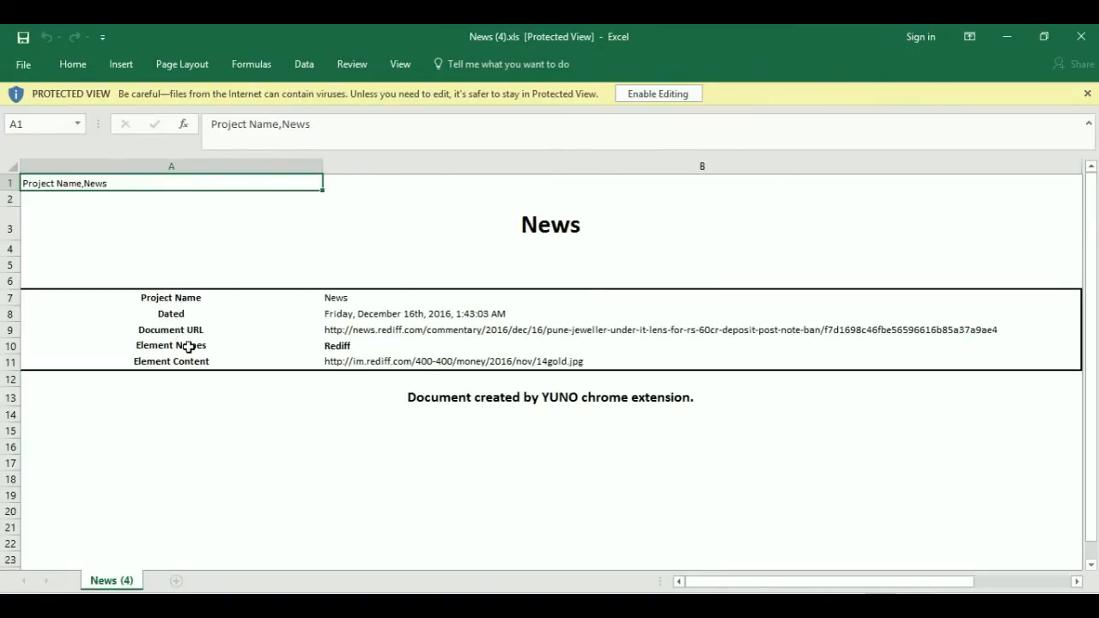
Close Excel and set the India news agent's schedule frequency to Demo.
click(1084, 38)
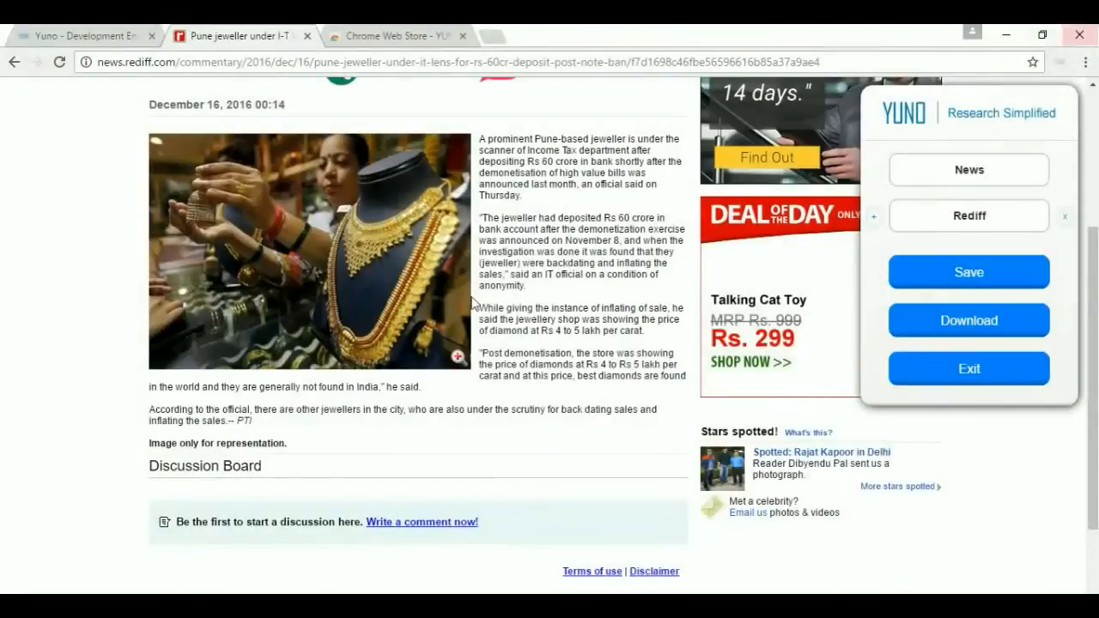
click(129, 33)
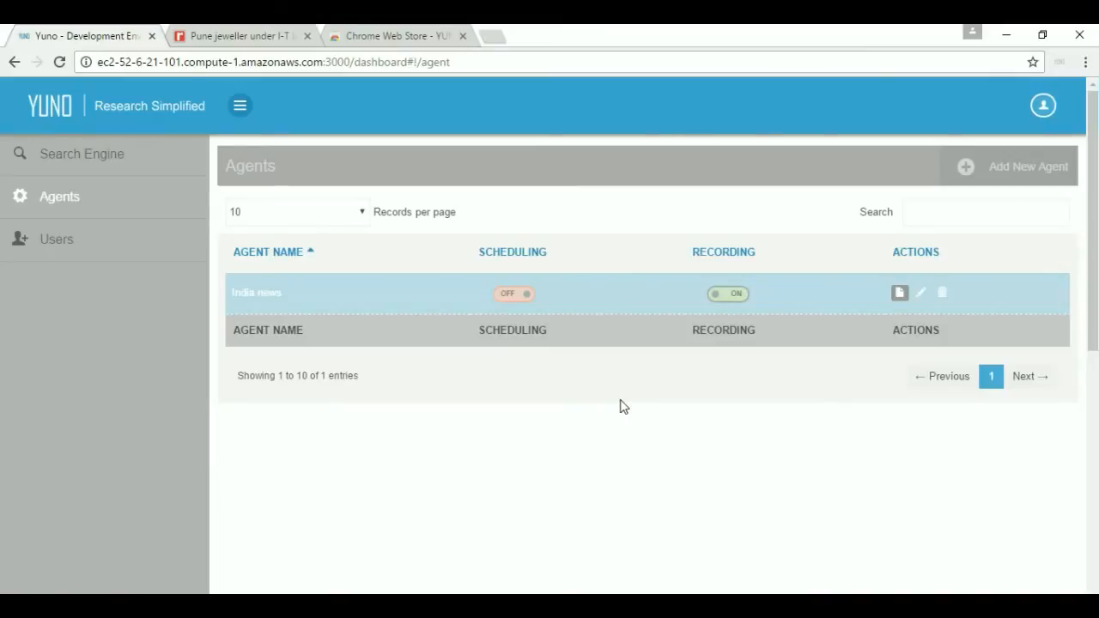
click(920, 292)
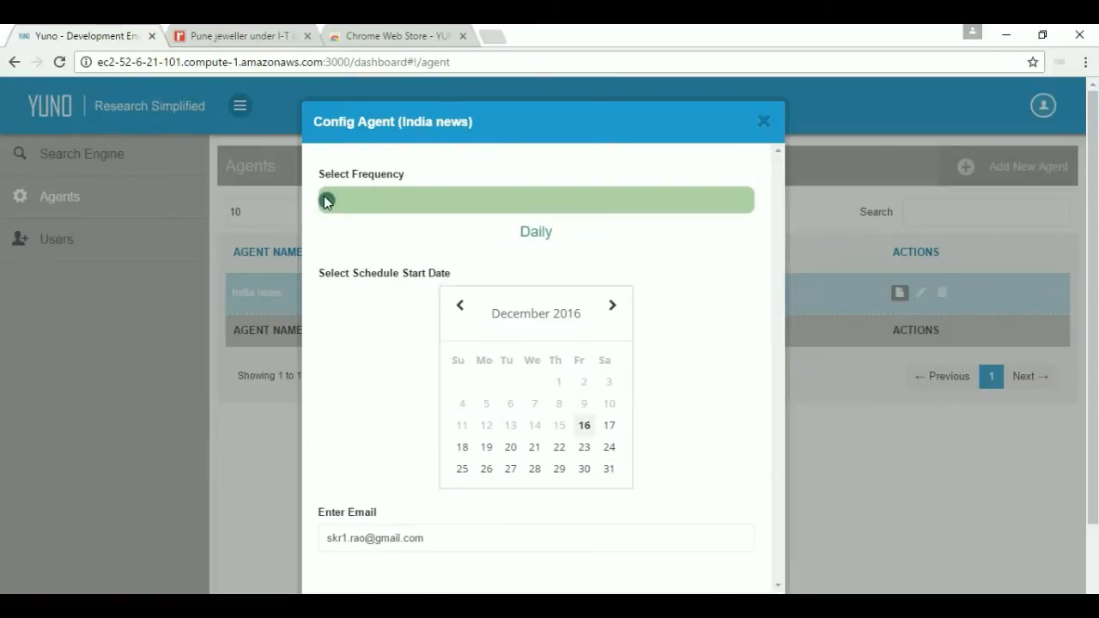
click(400, 211)
click(541, 193)
click(650, 209)
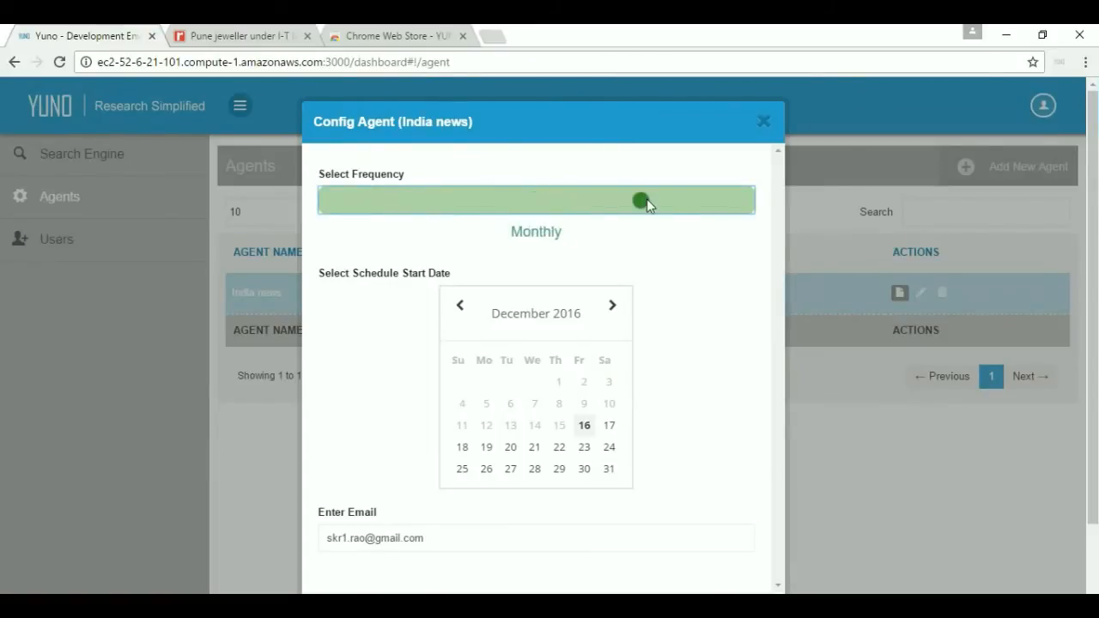
click(742, 206)
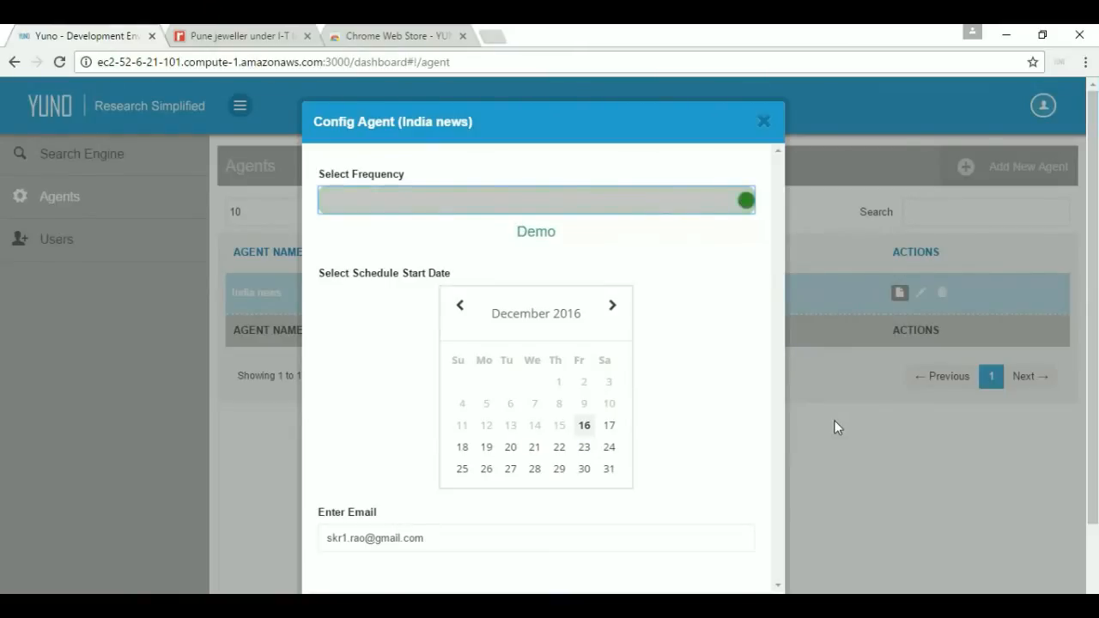
Save the India news agent configuration and turn its scheduling on.
scroll(834, 420, down, 1)
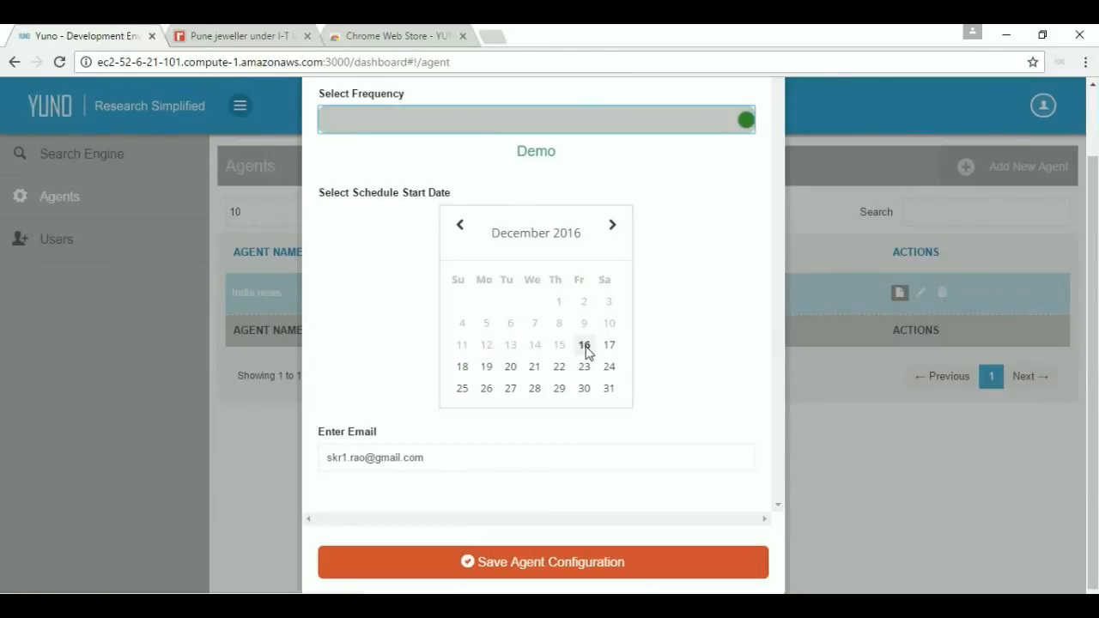
click(539, 570)
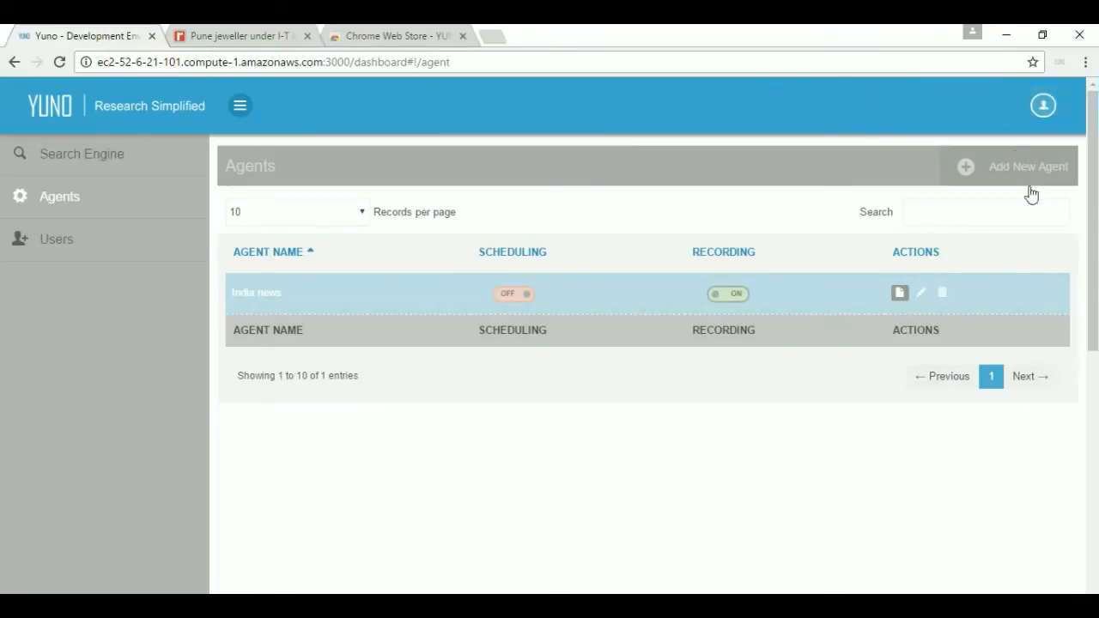
click(504, 301)
Go to gmail.com in a new tab and sign in with the saved account and password.
click(491, 38)
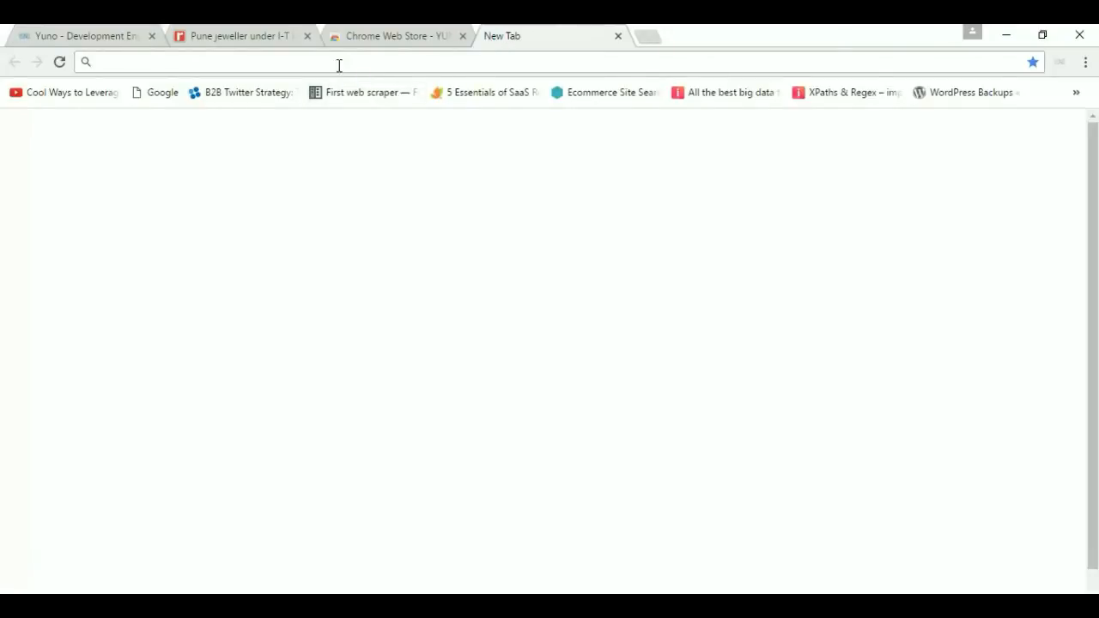
text(gmail.com)
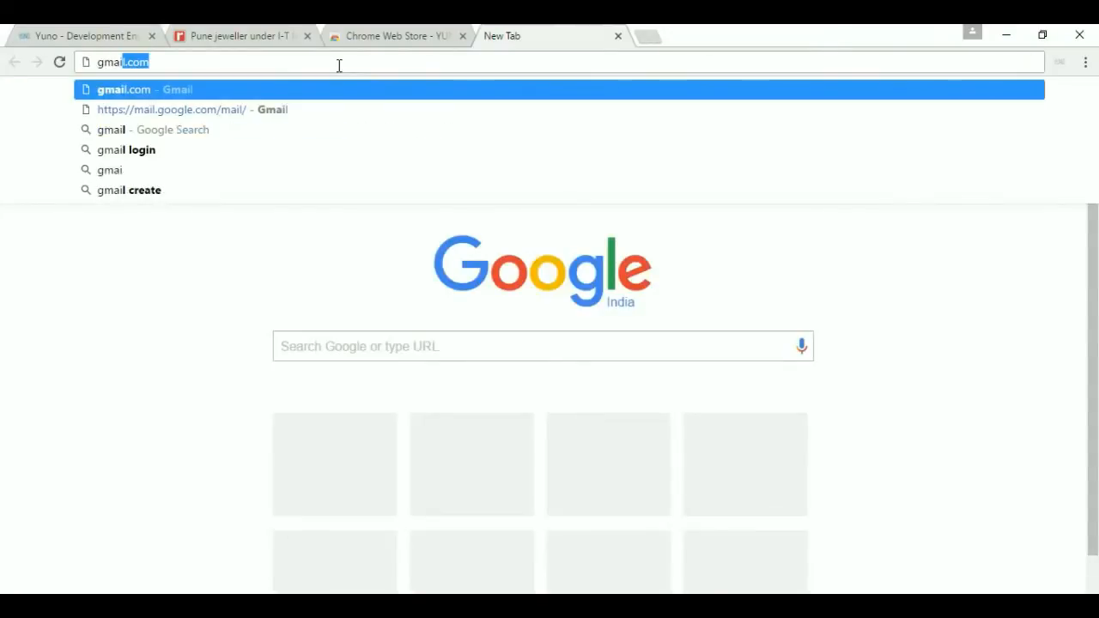
key(Return)
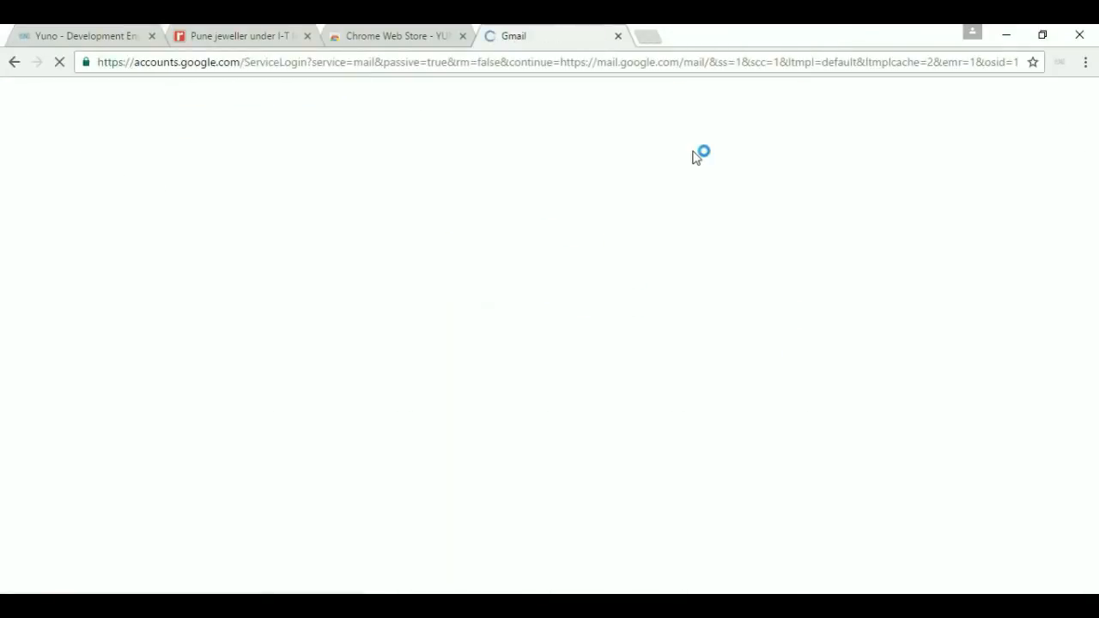
click(485, 384)
click(481, 410)
click(531, 425)
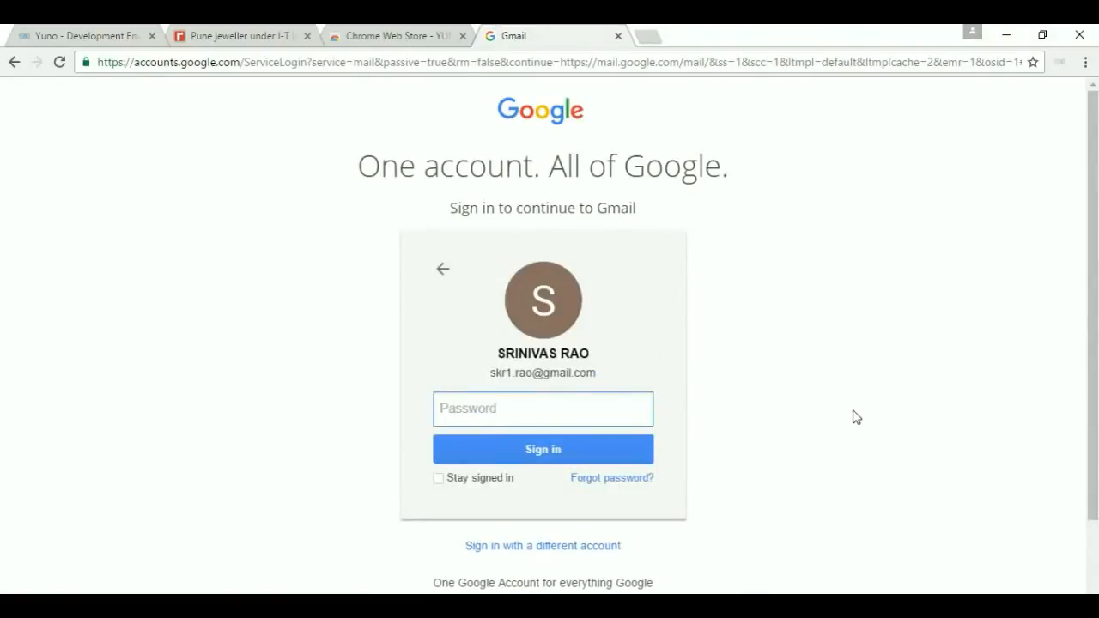
text(••)
key(Return)
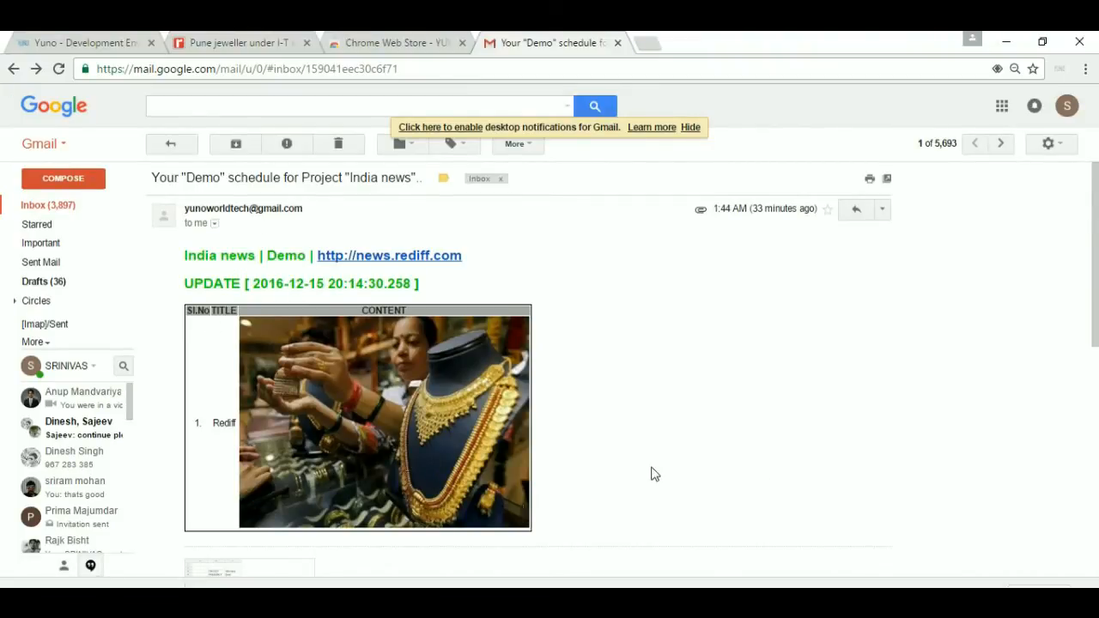
Preview the attached India news_DataFiles.csv showing project India news with Demo frequency.
scroll(515, 498, down, 1)
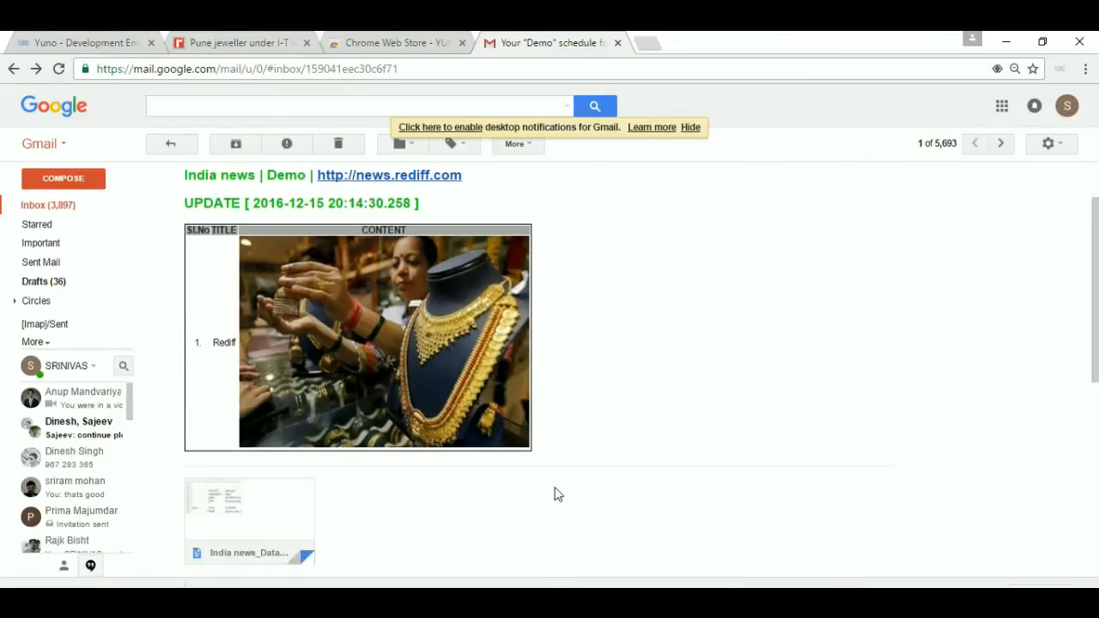
scroll(446, 438, up, 1)
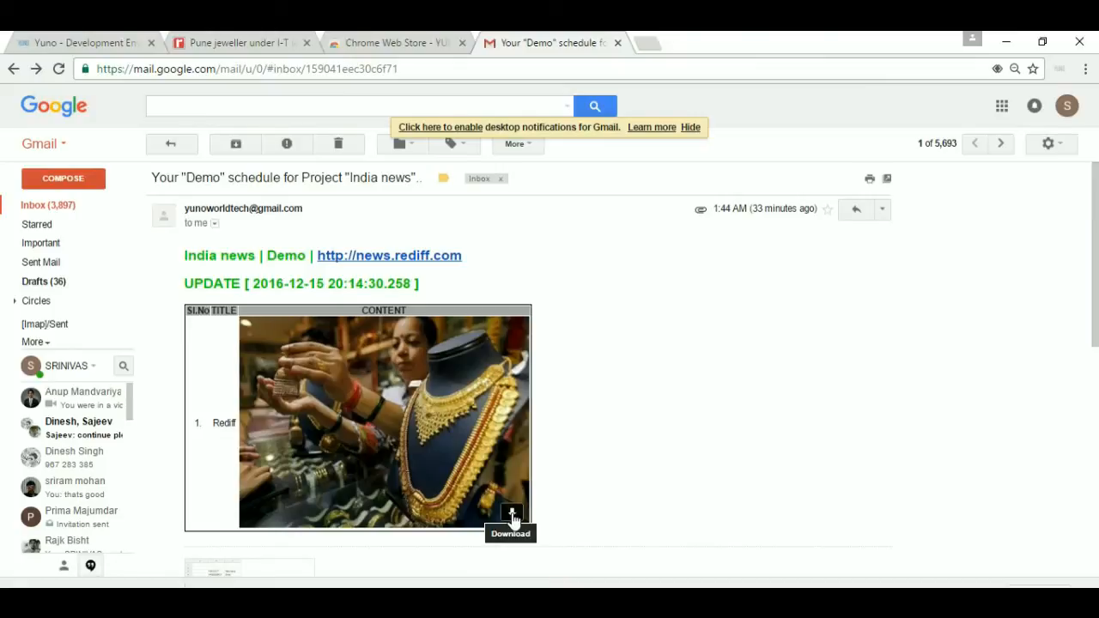
scroll(589, 503, down, 1)
mouse_move(228, 528)
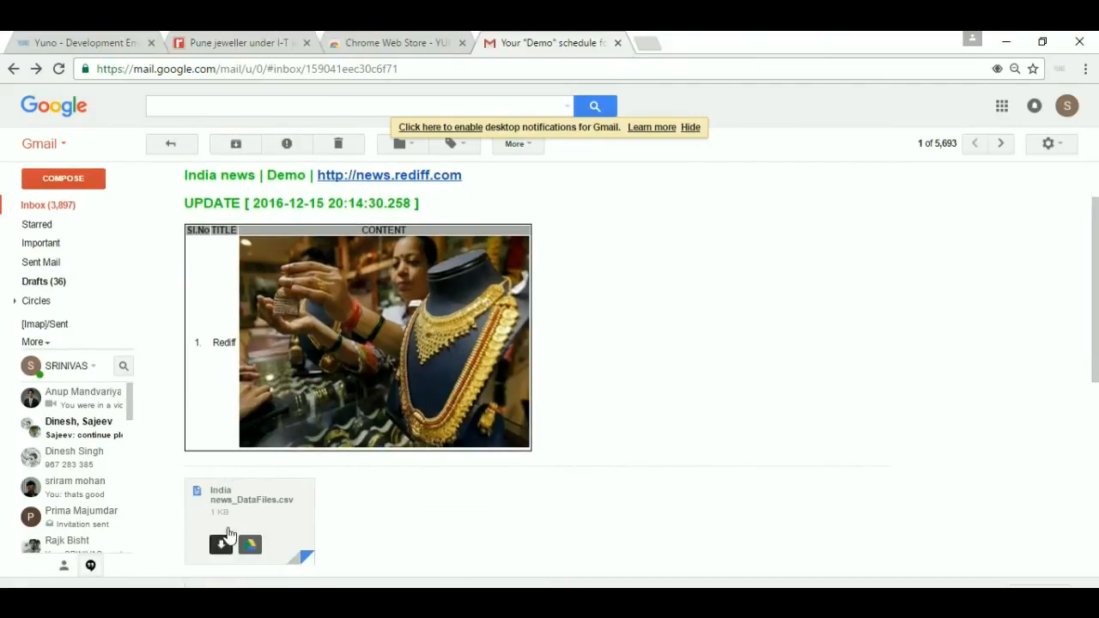
click(249, 513)
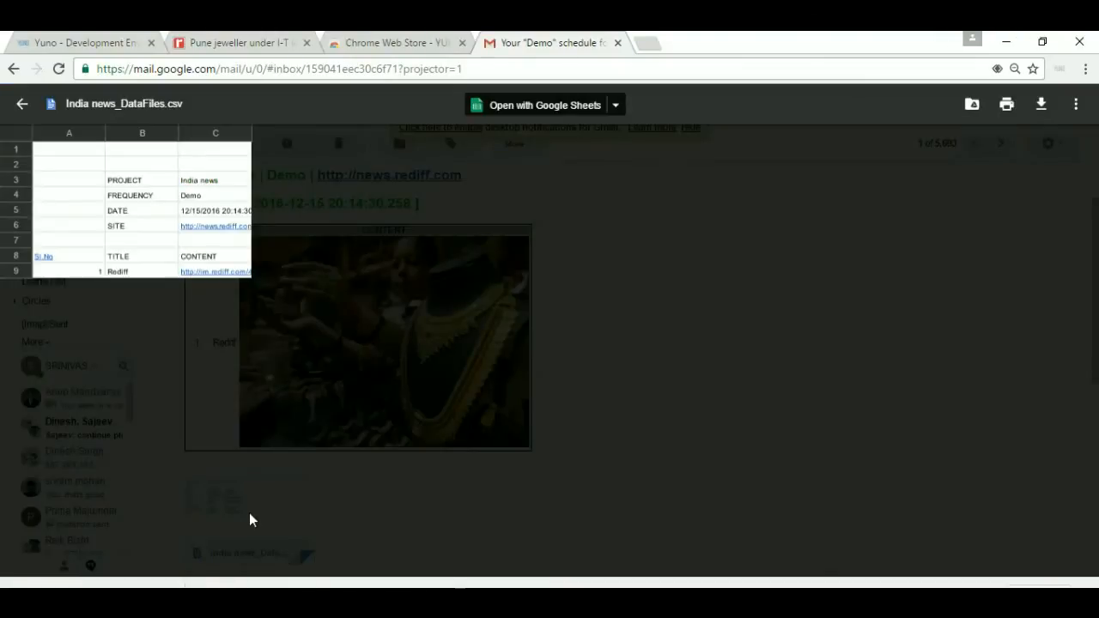
Open the India news_DataFiles.csv attachment in Google Sheets.
click(530, 107)
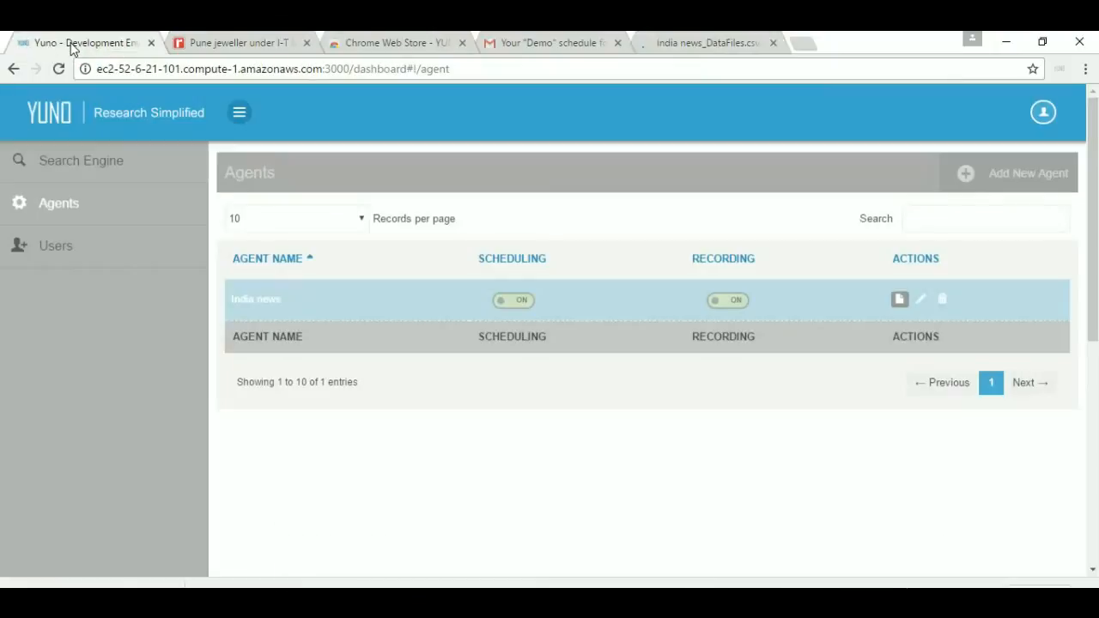
Go back to the Yuno Agents dashboard and start a new agent.
click(48, 42)
click(983, 182)
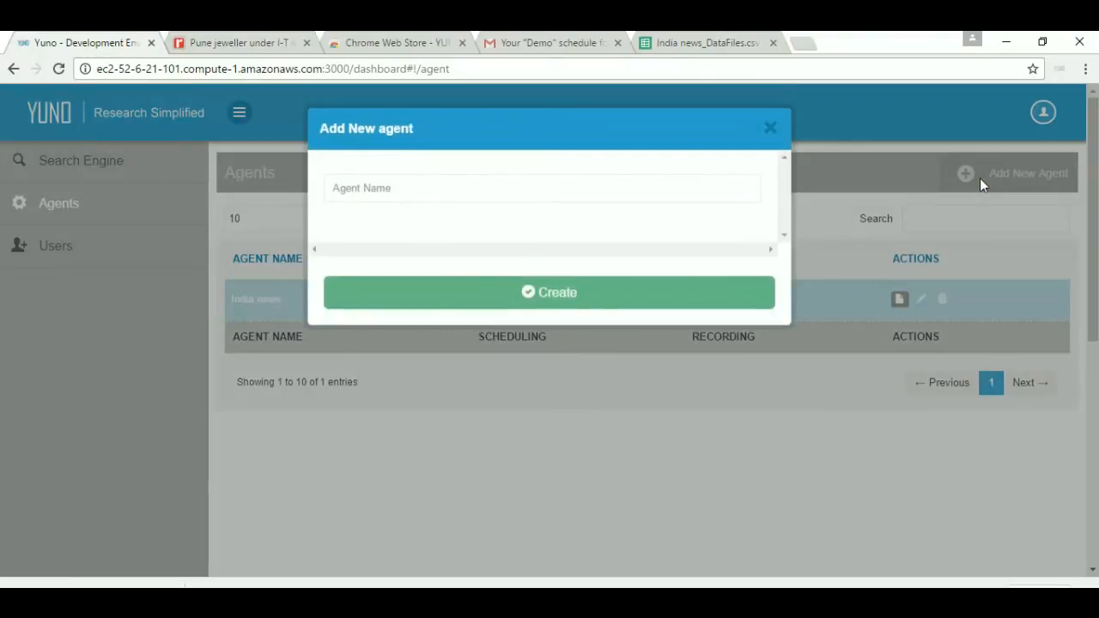
Name the new agent 'American News' and create it.
click(512, 180)
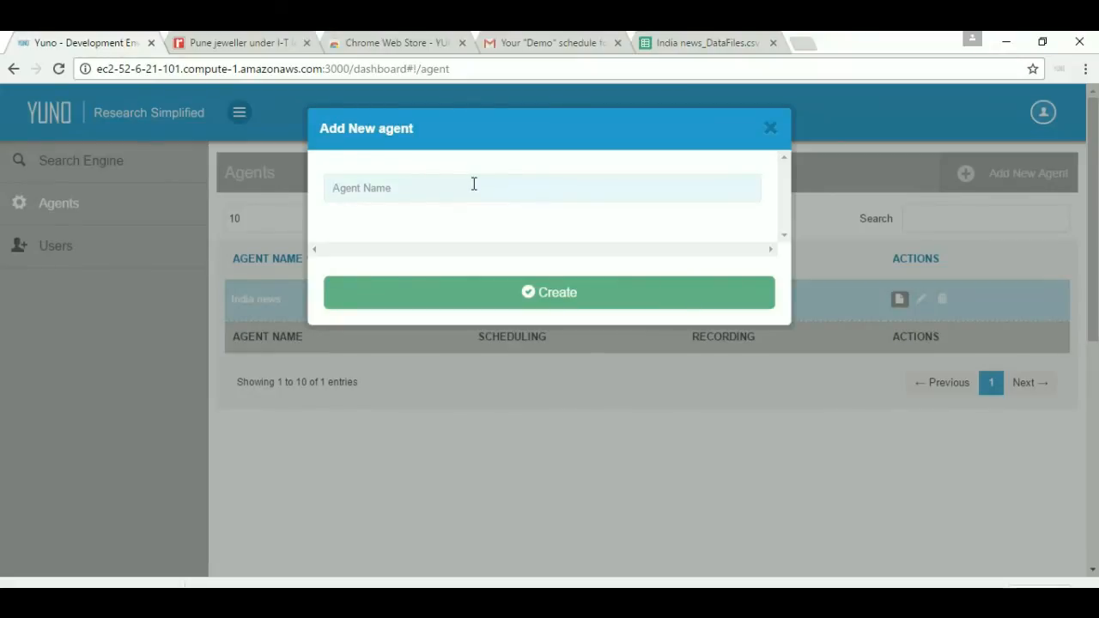
text(American News)
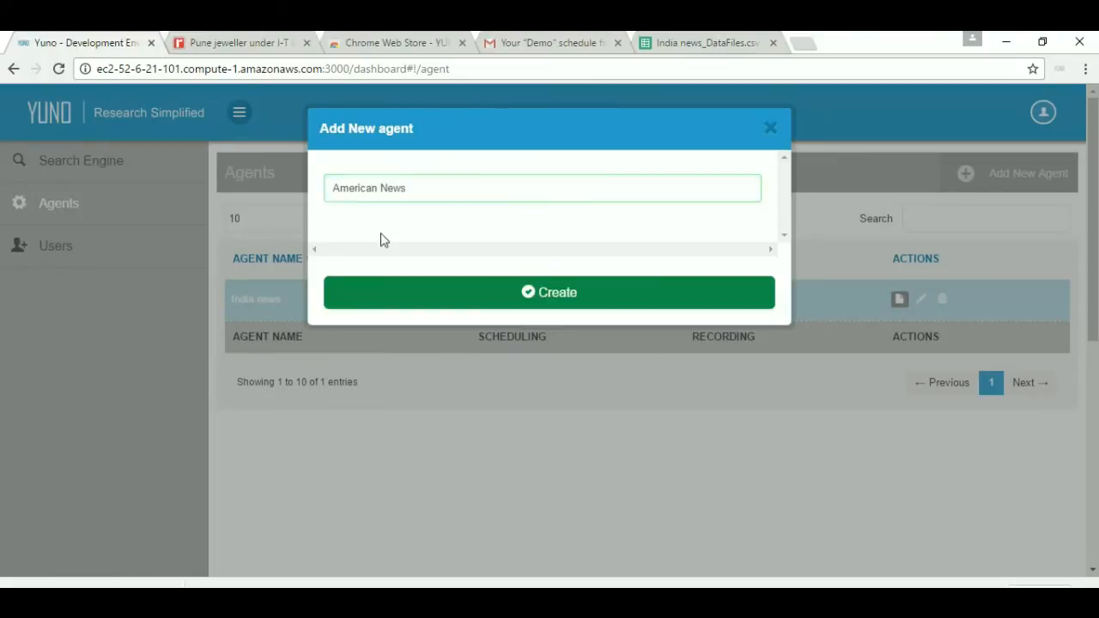
key(Return)
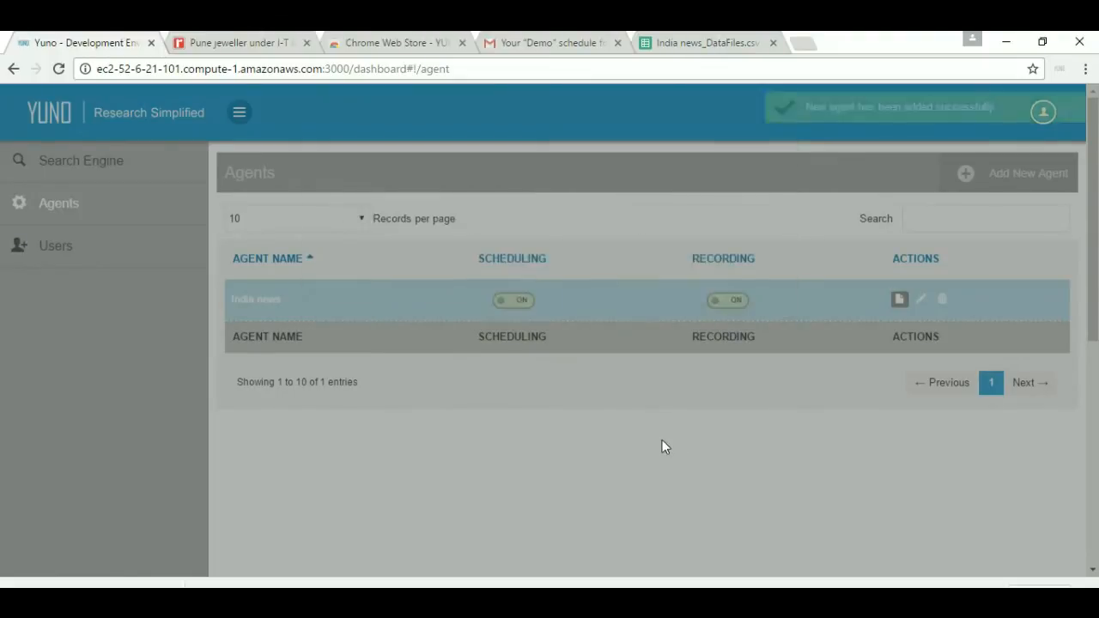